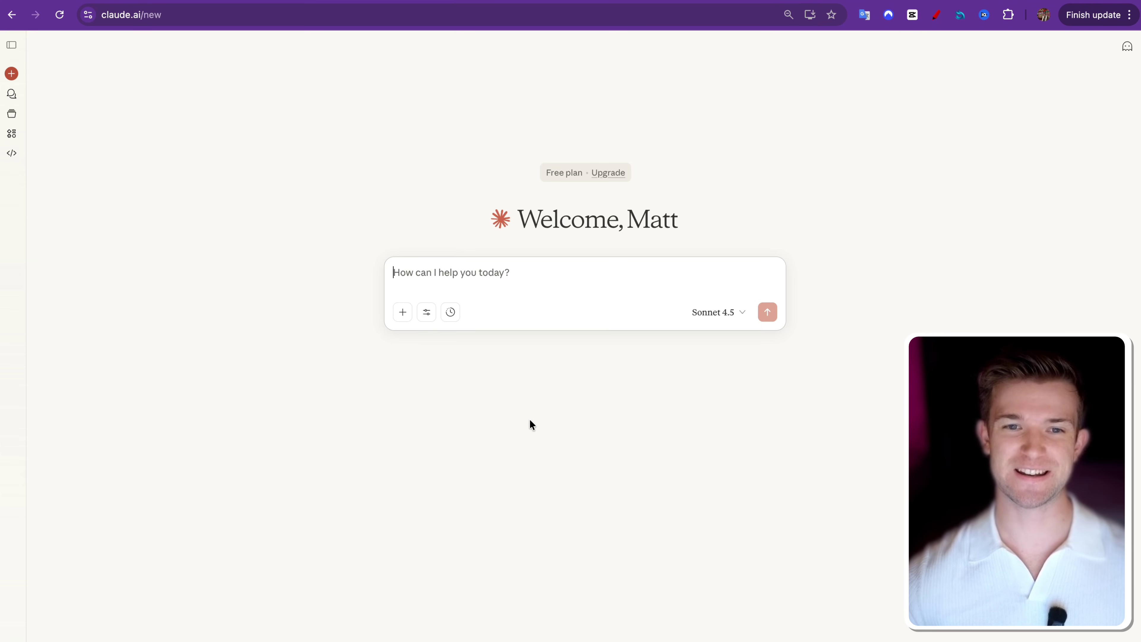
Draft a request for an image prompt and a video prompt for each of 8 shots in a ThirtyTwo snowboarding ad, using a prompt guide.
text(I want to create a video ad for a snowboarding brand called ThirtyTwo. I want your help to create a image prompt and a video prompt for each of the 8 shots that I want in this add.  In shot one, I want a shot of the mountains. In shot two, I want a snowboarder shot of the boots walking up a mountain. In shot three, I want a far shot of the snowboarder walking up the mountain. In shot 4, I want a close-up of the female snowboarder. In shot 5, I want a behind-the-snowboarder shot of her looking over the mountain. In shot 6, I want a shot of her putting on her snowboarding boots into her board. In shot 7, I want her ready to set off over the lip of the mountain. In shot 8, I want a shot of her going down the mountai  For each shot, you should give me an image prompt and you should give me a video prompt. only the video prompt should include any information about motion of the subject or the camera.  Use the prompt guide below to write the image prompts.)
click(457, 197)
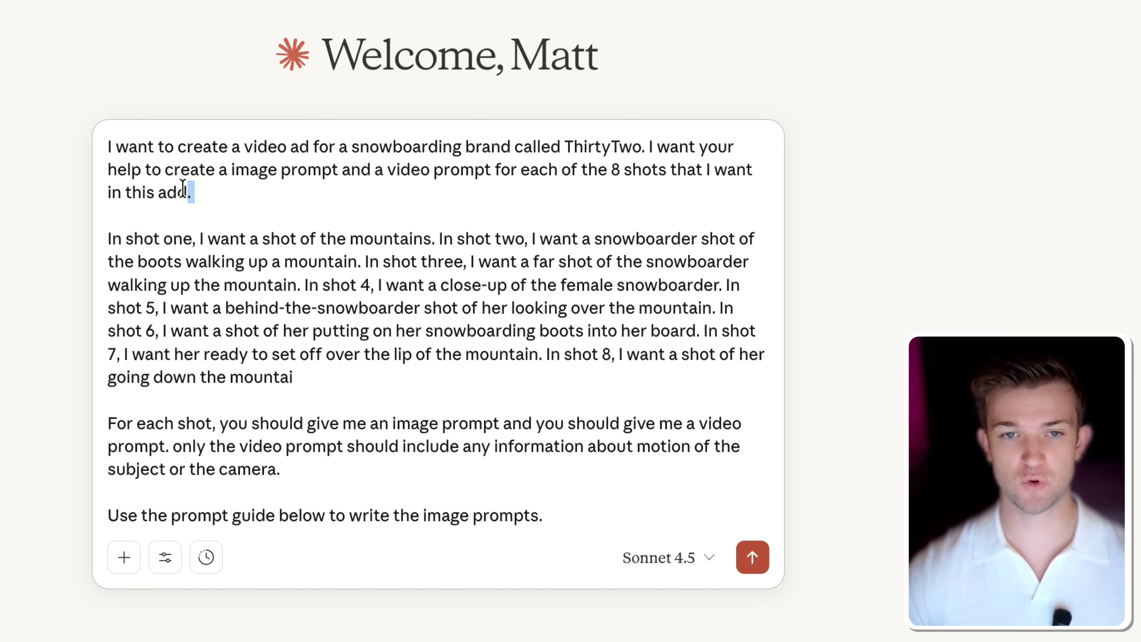
drag(187, 191, 95, 152)
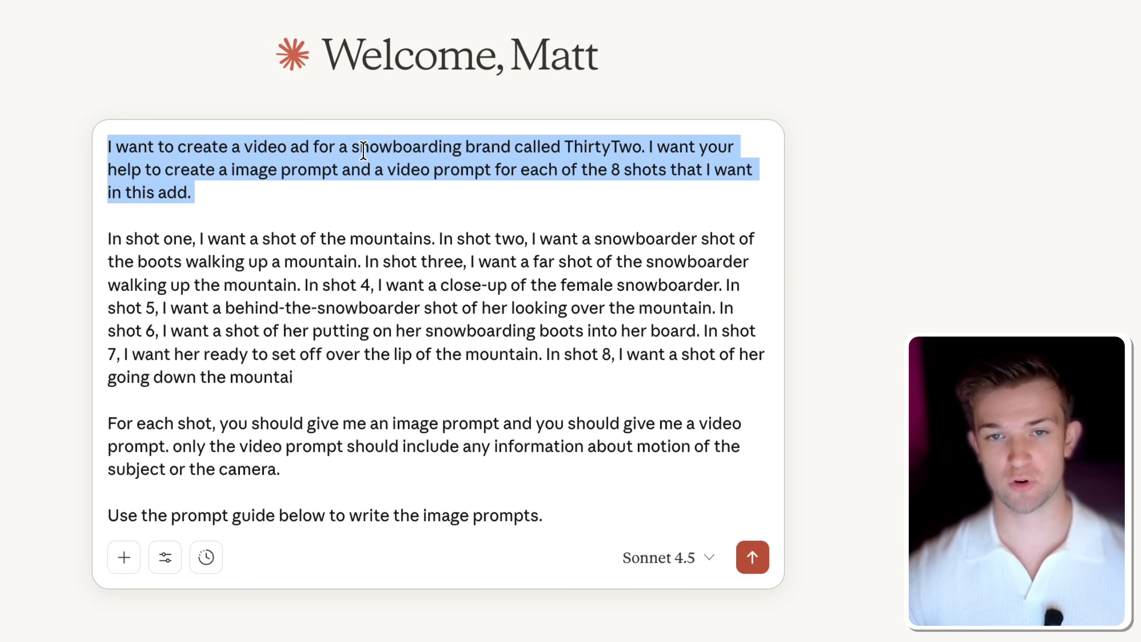
click(642, 148)
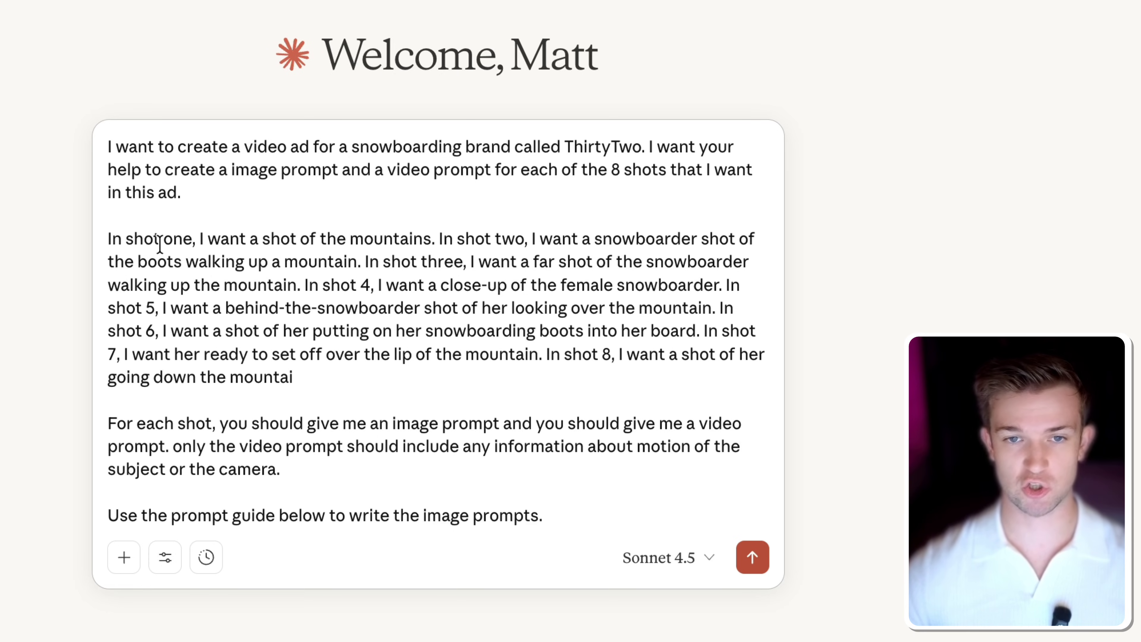
drag(160, 243, 403, 234)
drag(474, 242, 417, 260)
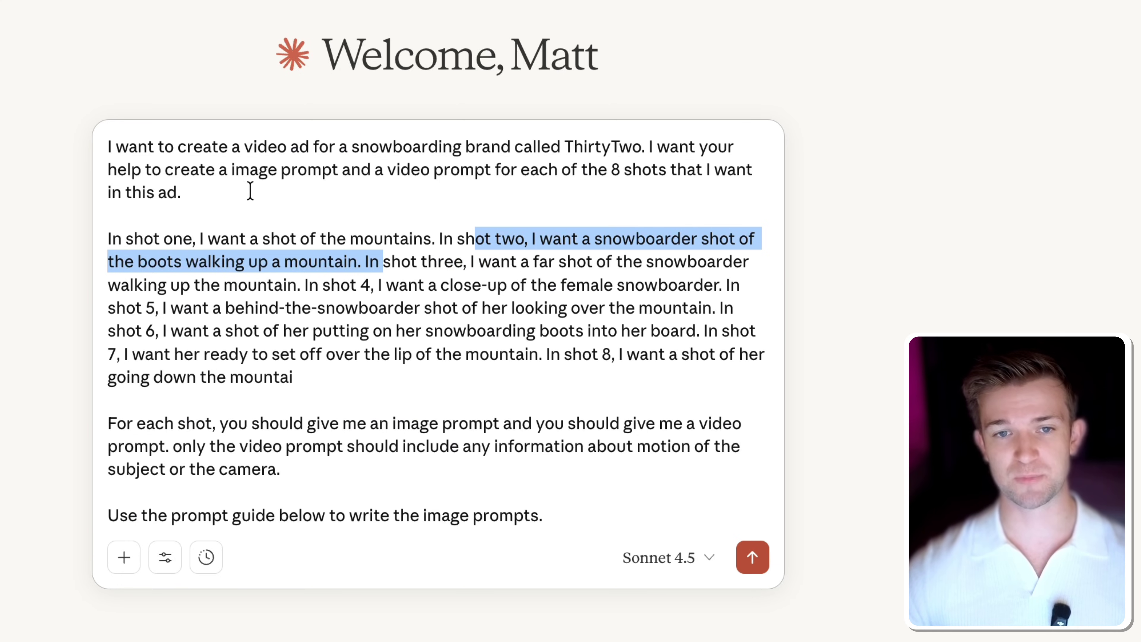
click(220, 187)
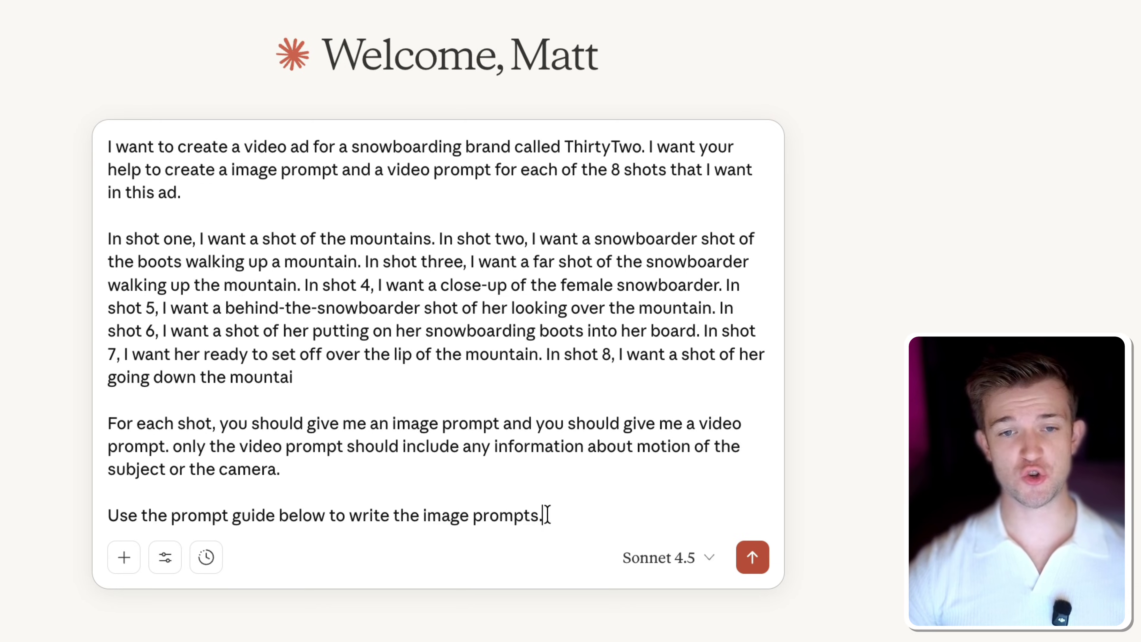
drag(544, 515, 284, 521)
drag(213, 521, 134, 522)
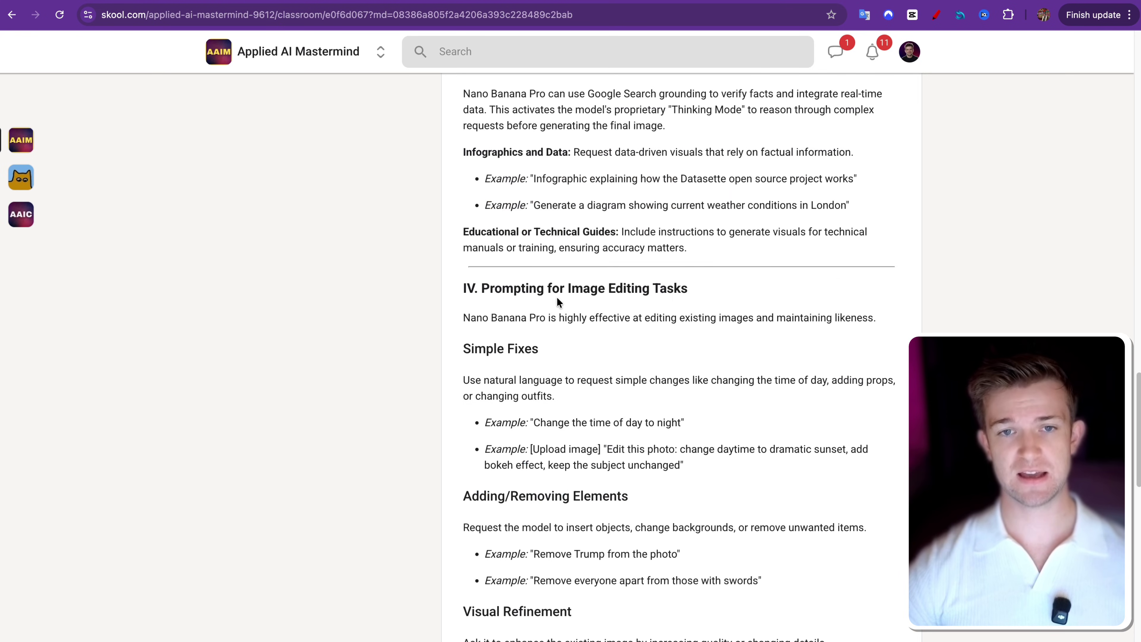
Copy the Nano Banana Pro prompting guide on Skool from Foundational Prompting Principles through Visual Refinement.
scroll(526, 288, up, 15)
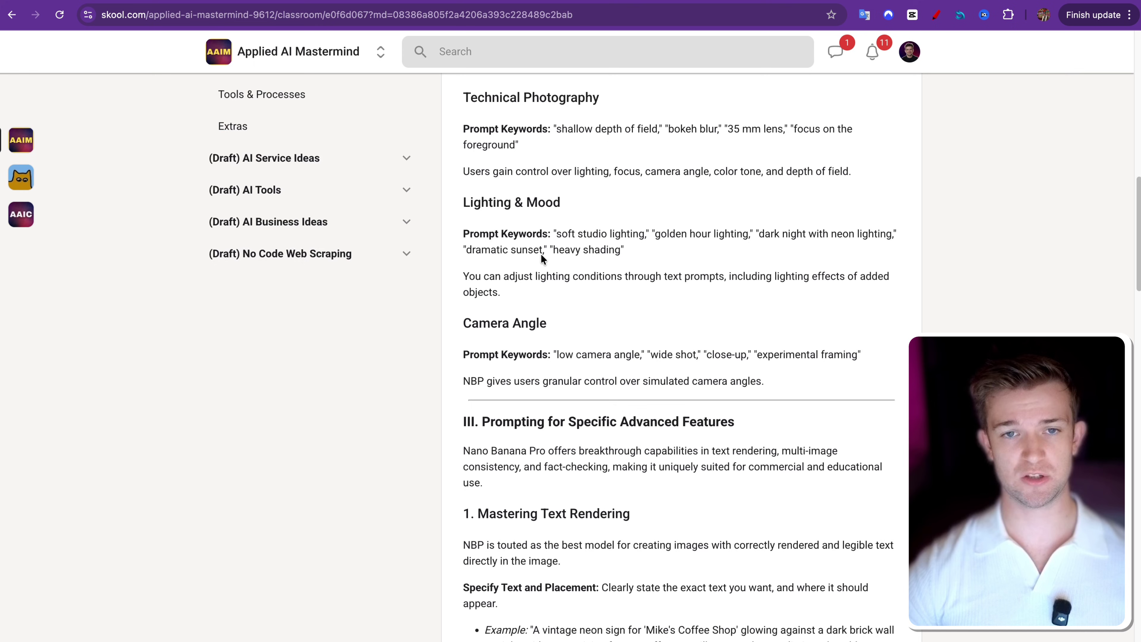
scroll(541, 254, up, 8)
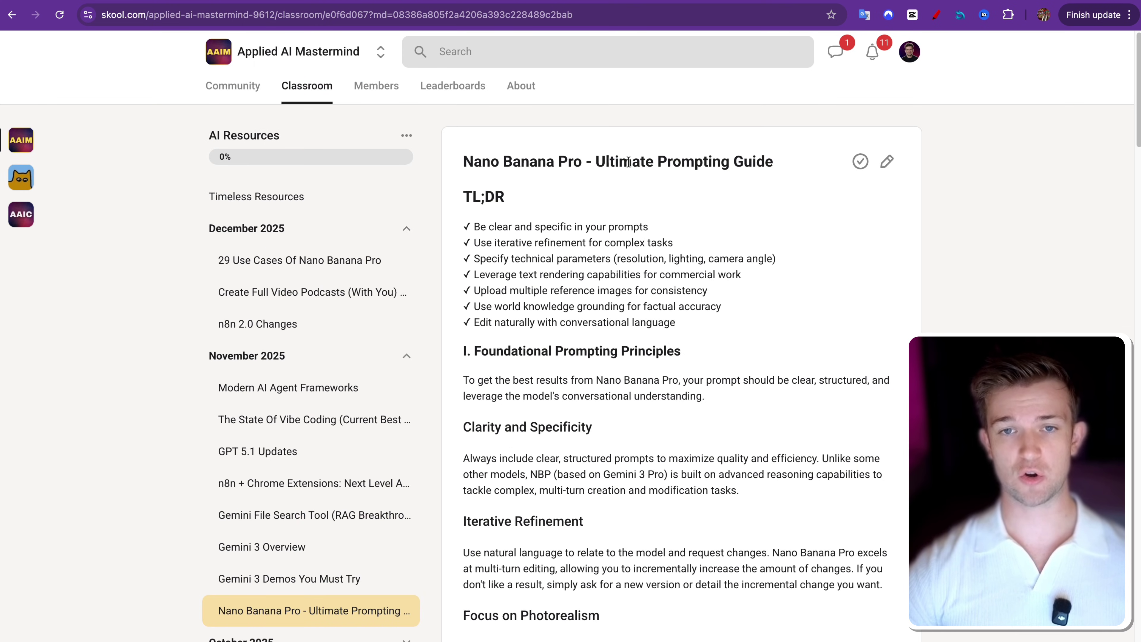
scroll(489, 276, down, 2)
drag(462, 271, 791, 187)
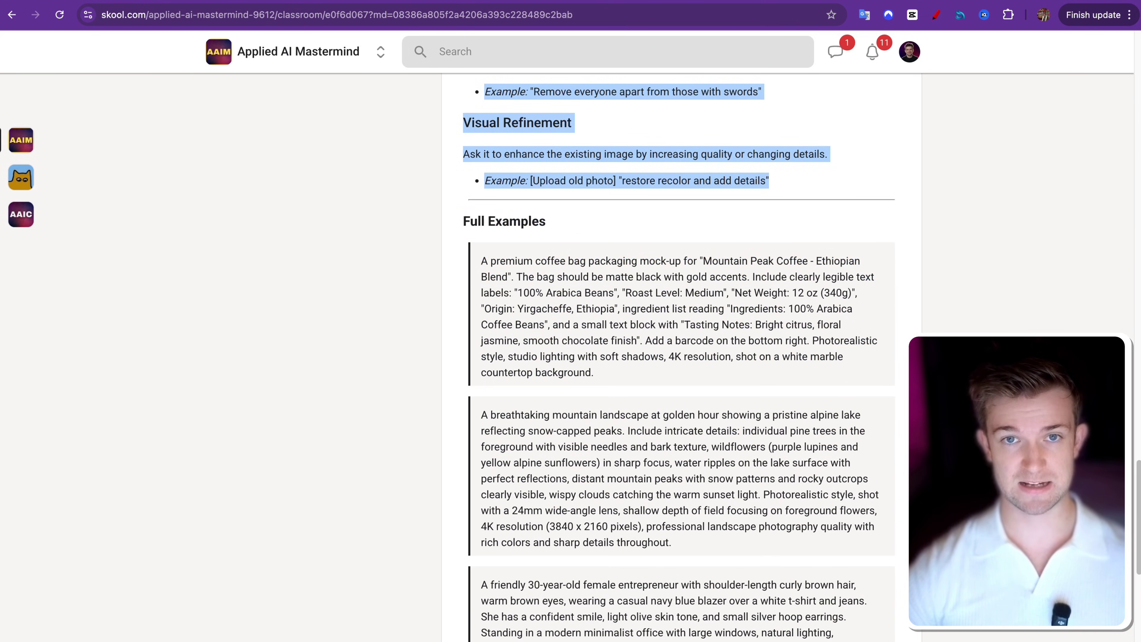
Switch back to Claude, paste the copied guide below the drafted request and submit it.
key(ctrl+Tab)
click(666, 483)
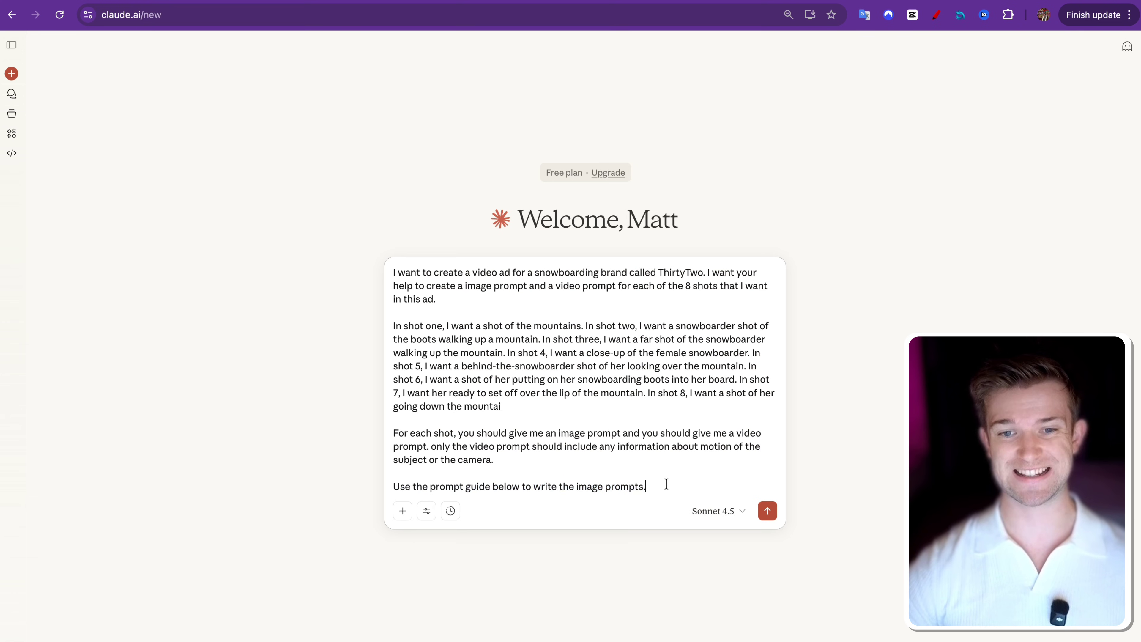
key(shift+Return)
key(shift+Return)
key(super+v)
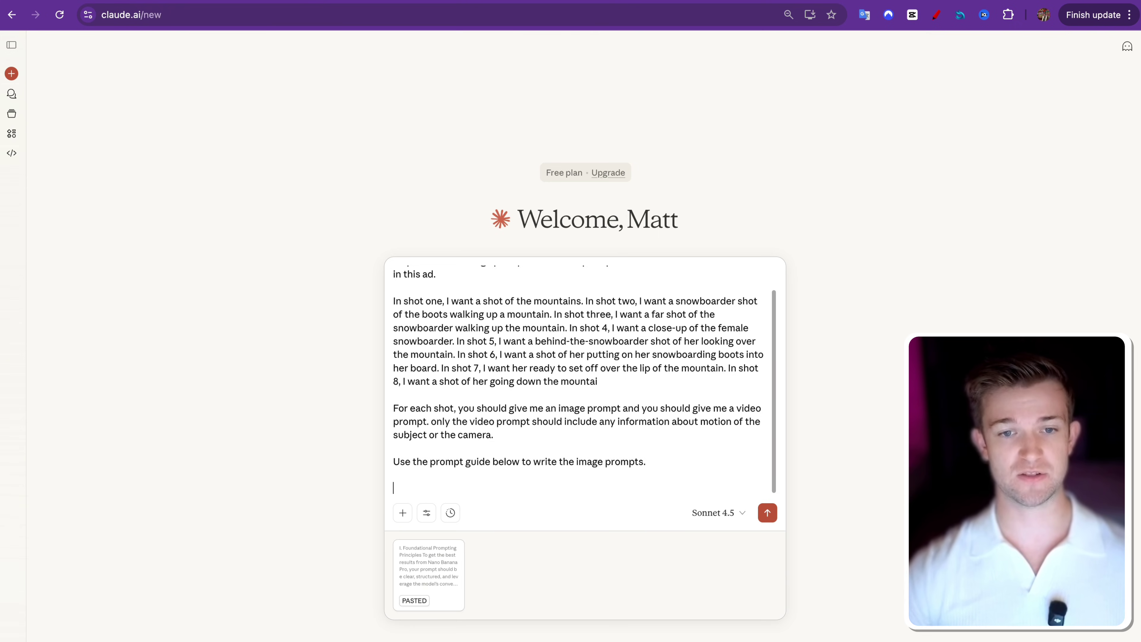
click(768, 513)
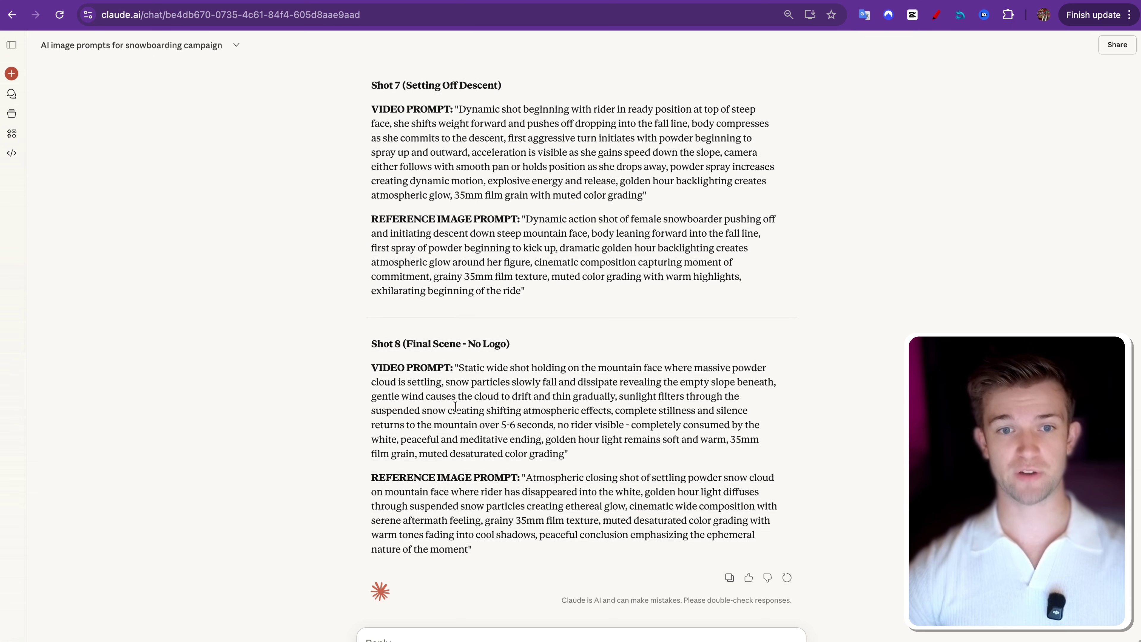
Copy the Shot 1 (Helicopter Establishing Shot) reference image prompt from Claude's response.
scroll(477, 470, up, 10)
scroll(418, 376, up, 15)
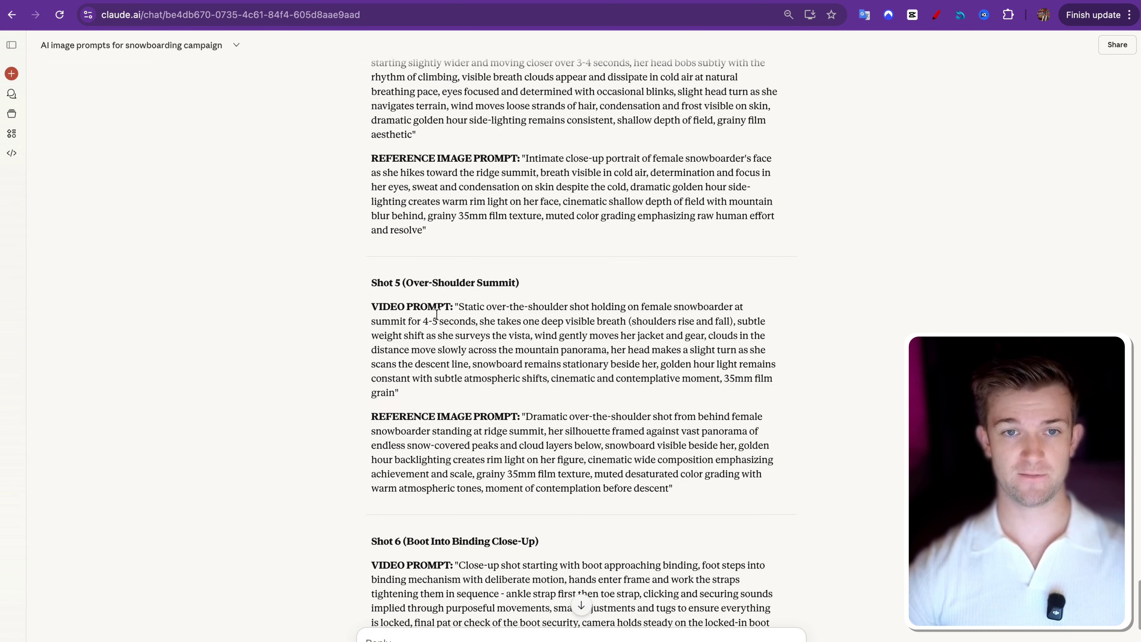
scroll(444, 271, up, 5)
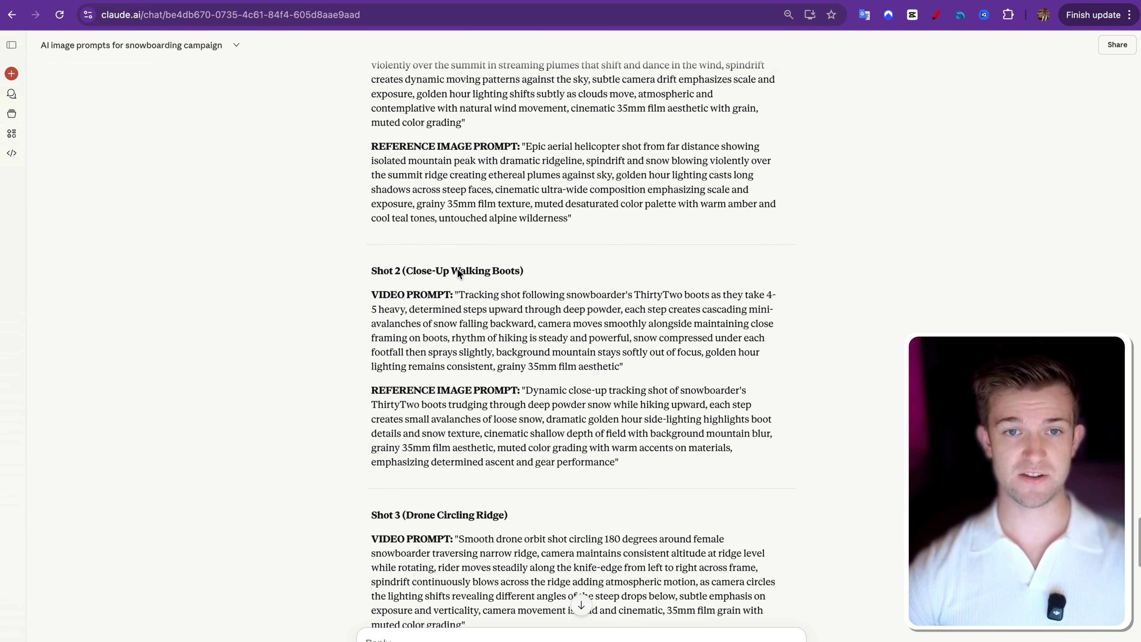
drag(458, 120, 563, 320)
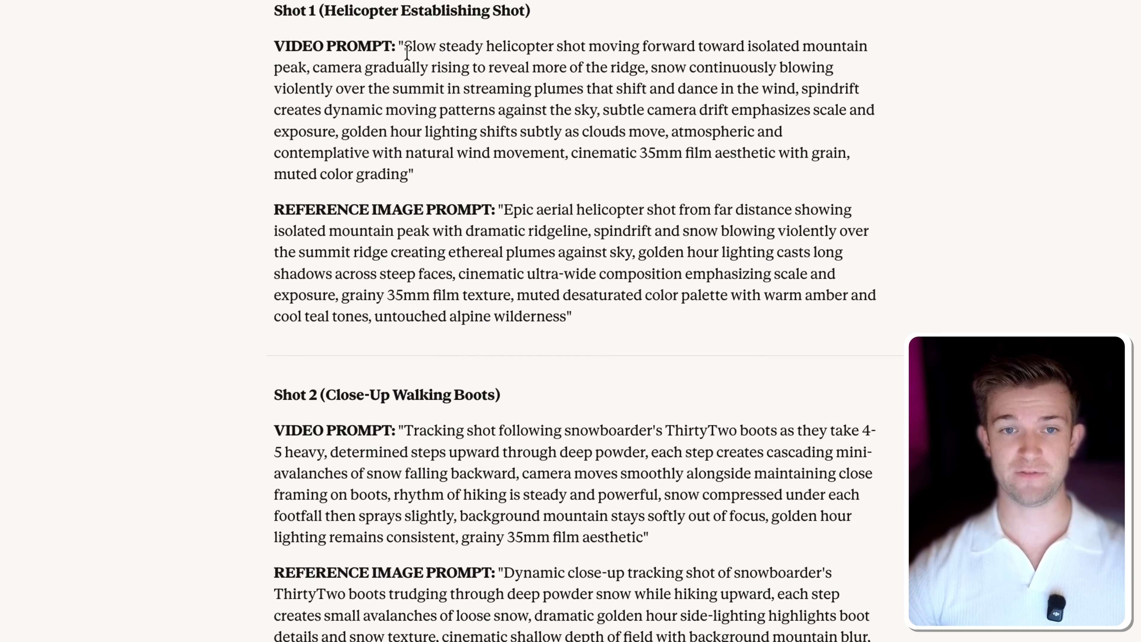
click(490, 218)
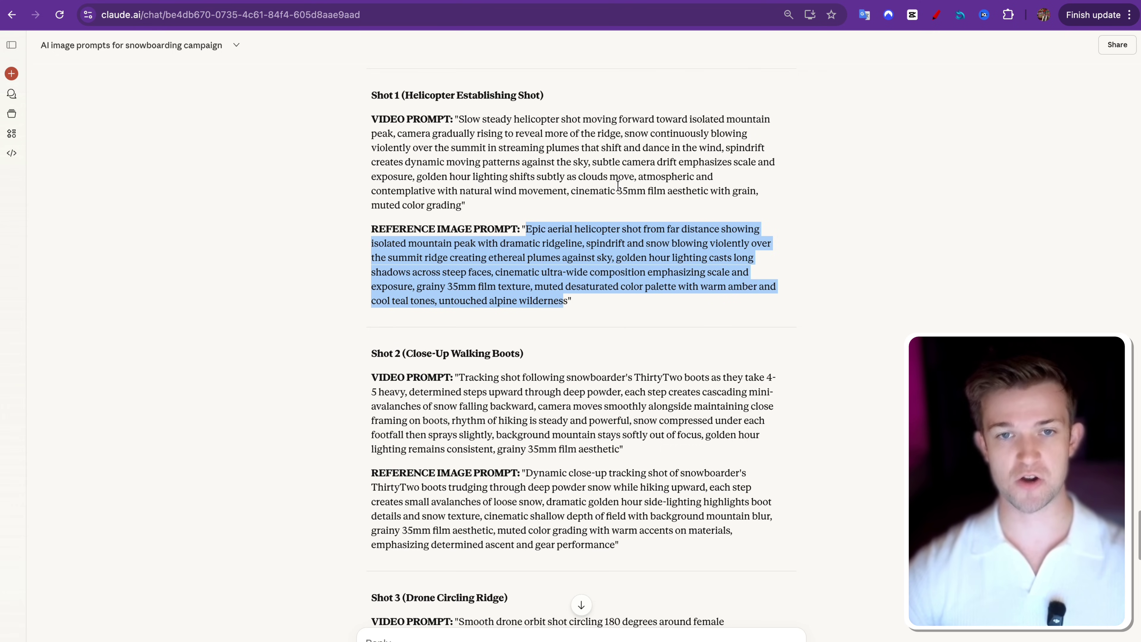
click(537, 242)
drag(534, 233, 570, 295)
key(super+c)
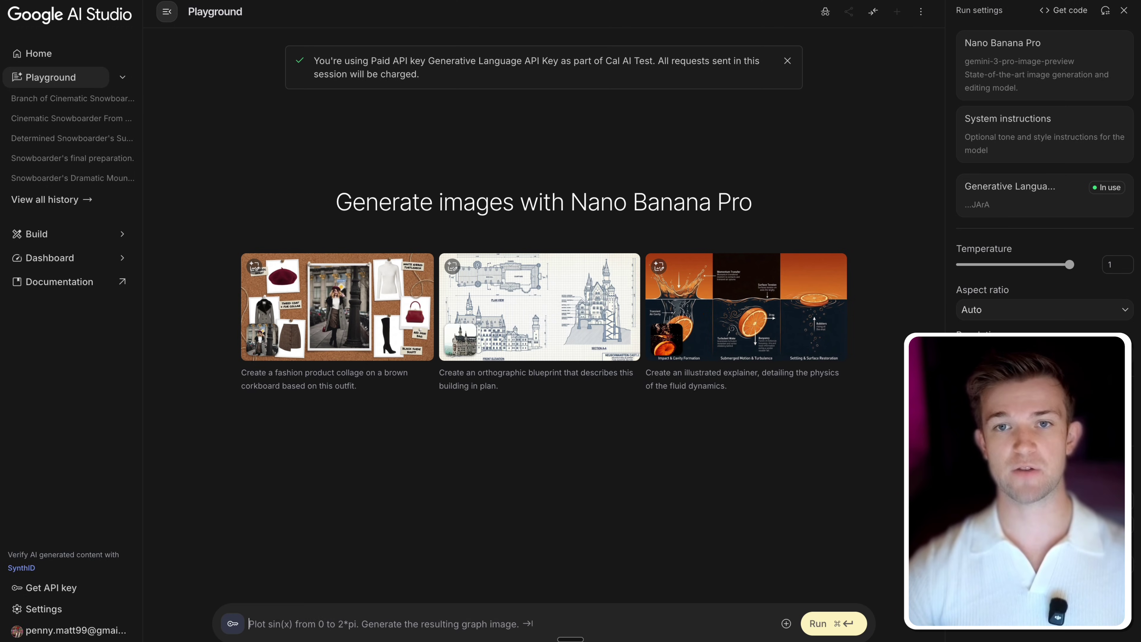
In Google AI Studio, dismiss the paid API key notice and select the Nano Banana Pro image model.
click(787, 60)
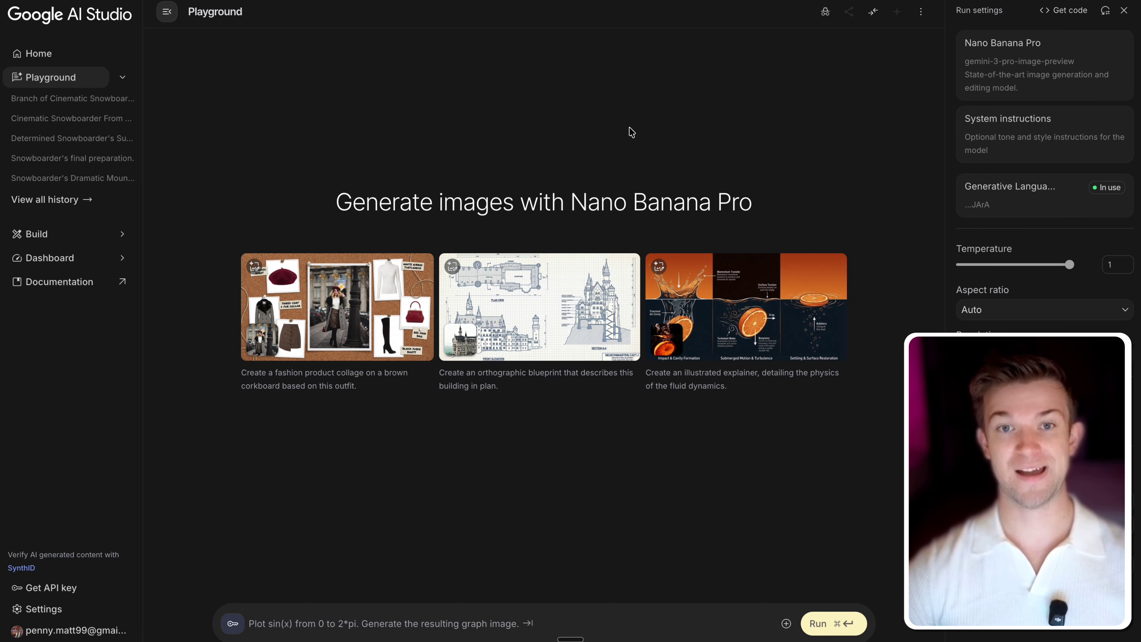
click(868, 30)
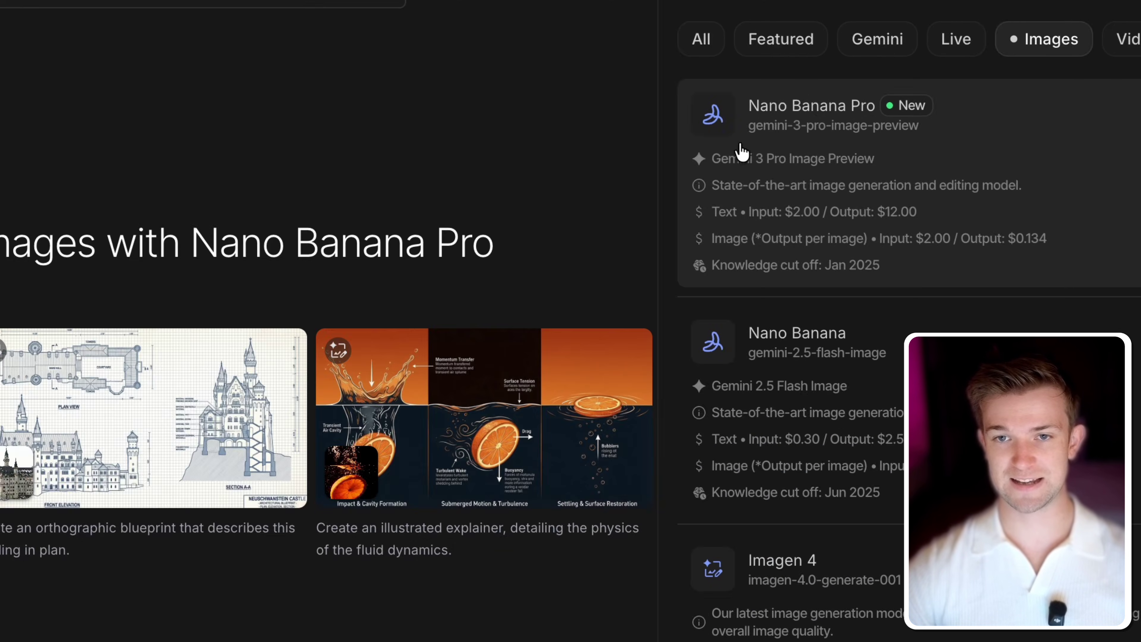
click(741, 152)
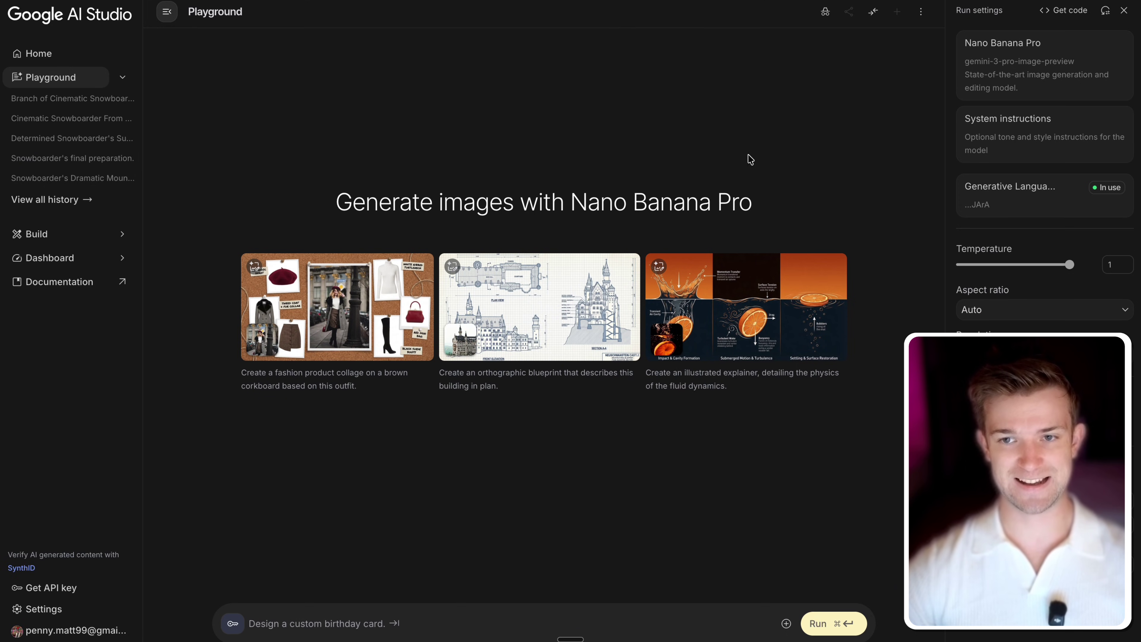
Set the image aspect ratio to 16:9 and keep the resolution at 1K.
click(991, 312)
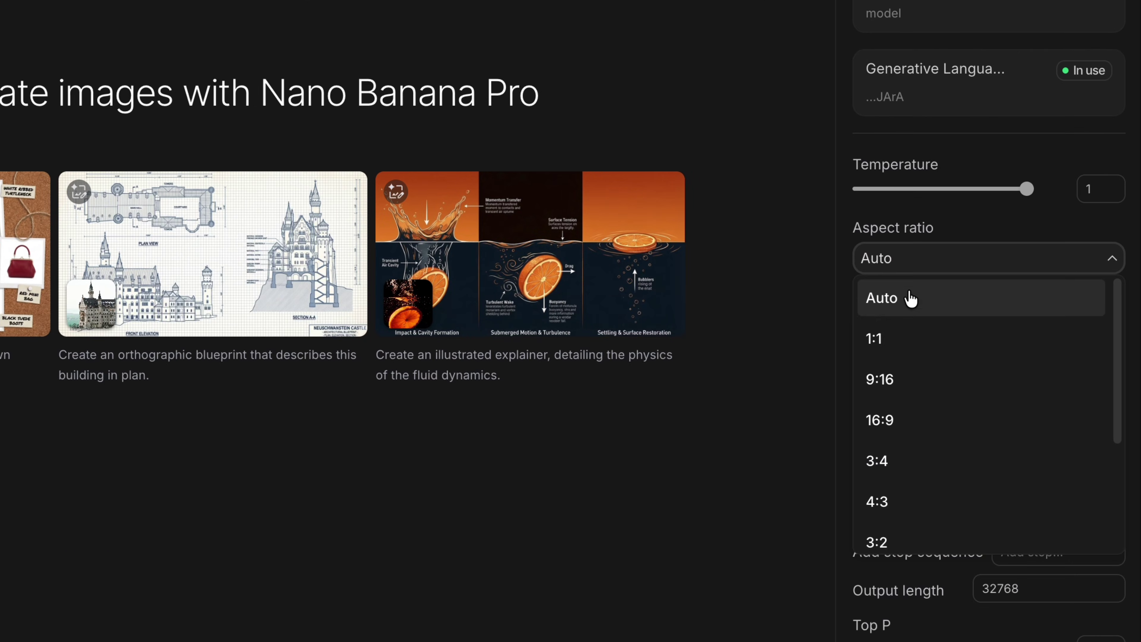
click(923, 425)
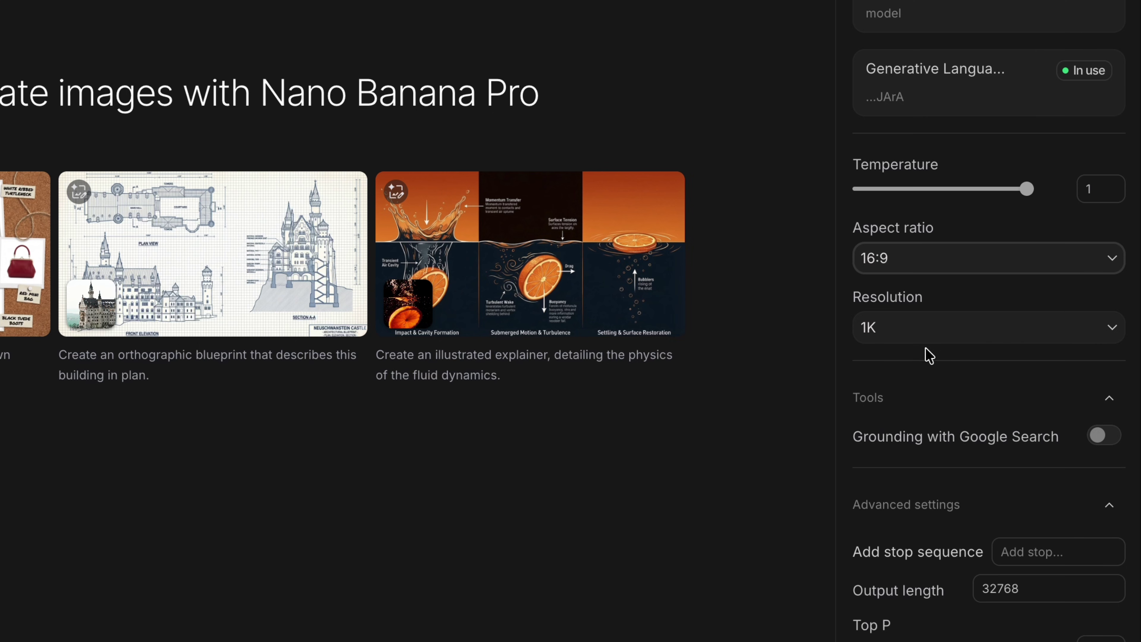
click(925, 335)
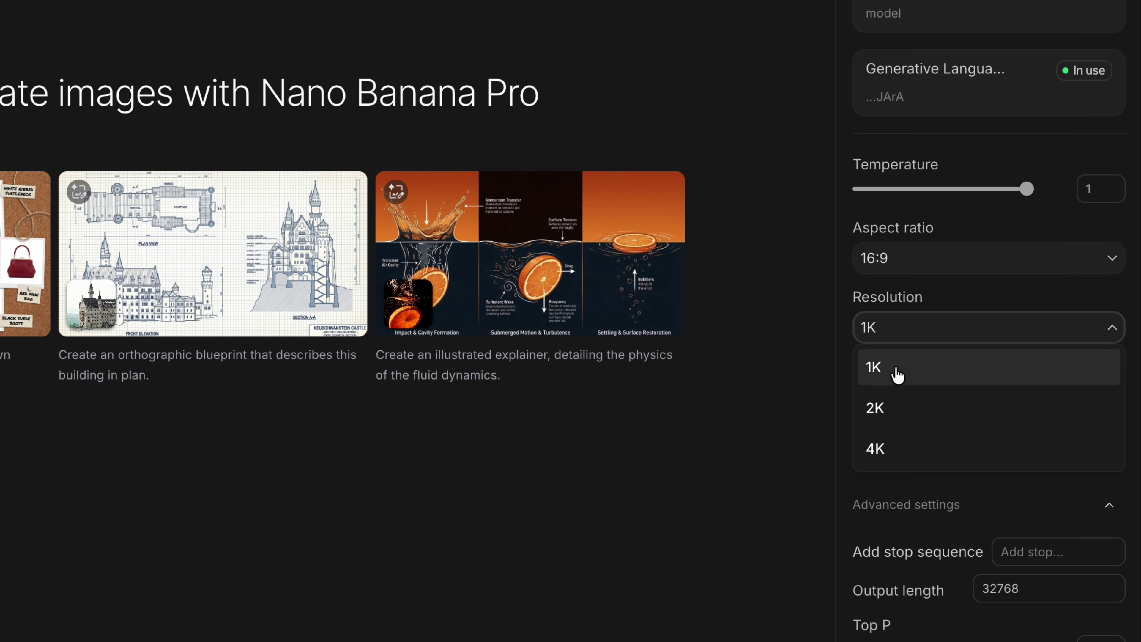
click(908, 401)
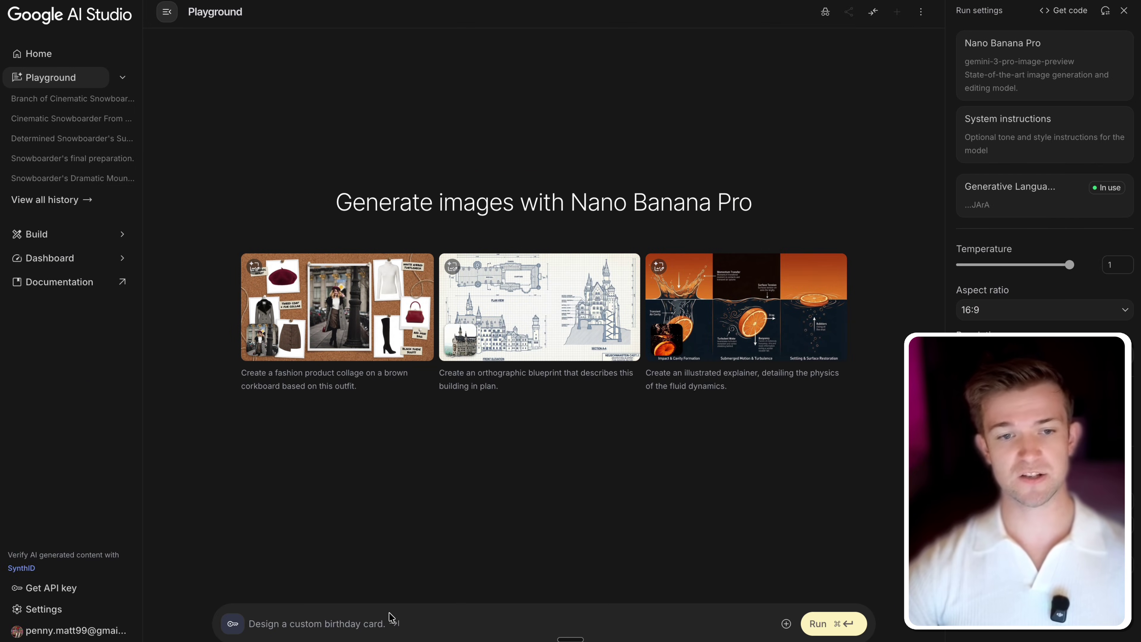
Paste the copied Shot 1 reference image prompt into the playground and run it.
click(390, 620)
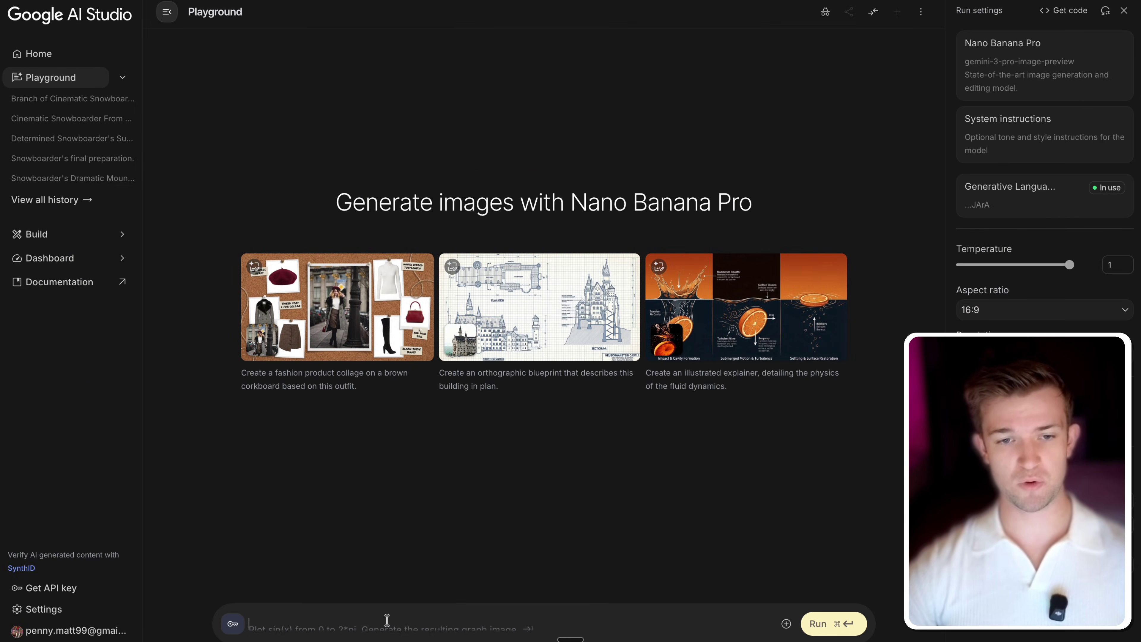
key(super+v)
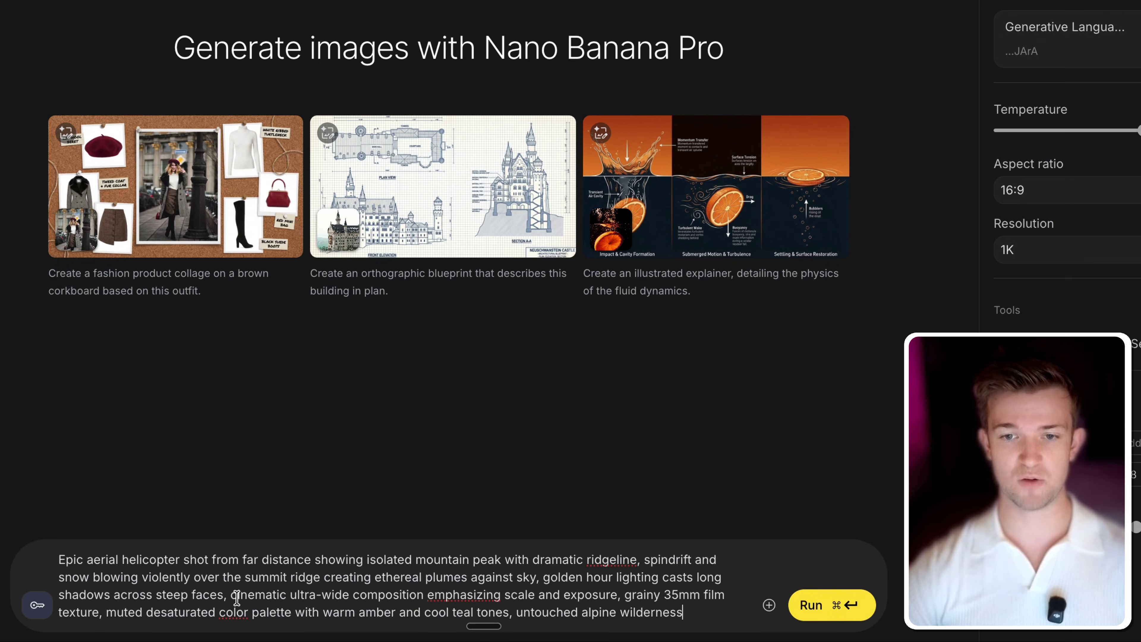
key(super+Return)
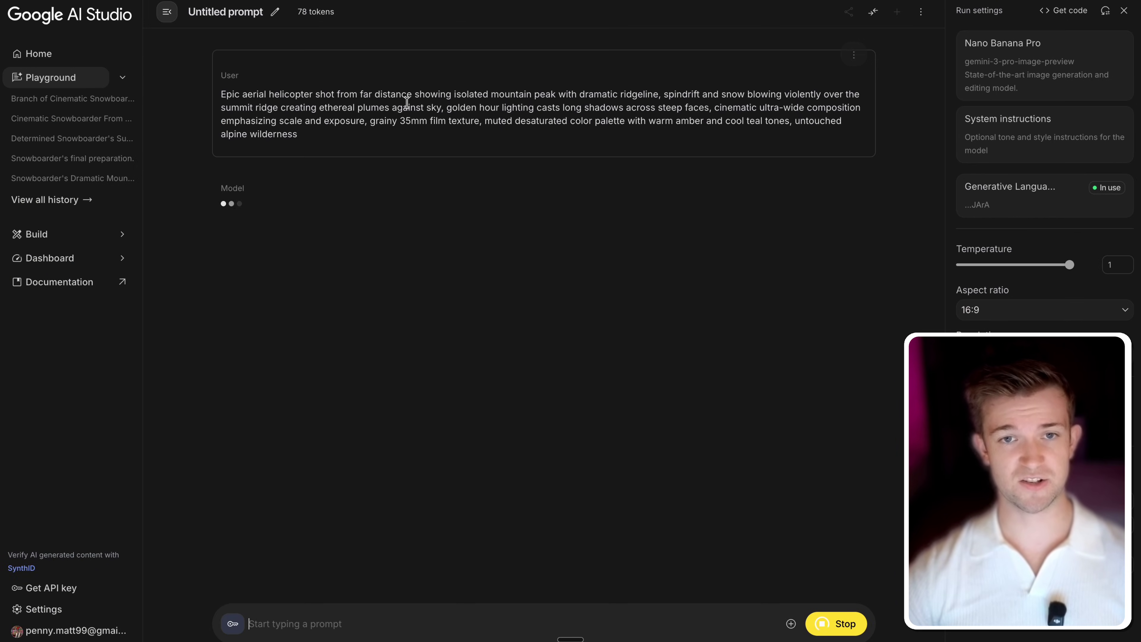
drag(455, 88, 686, 67)
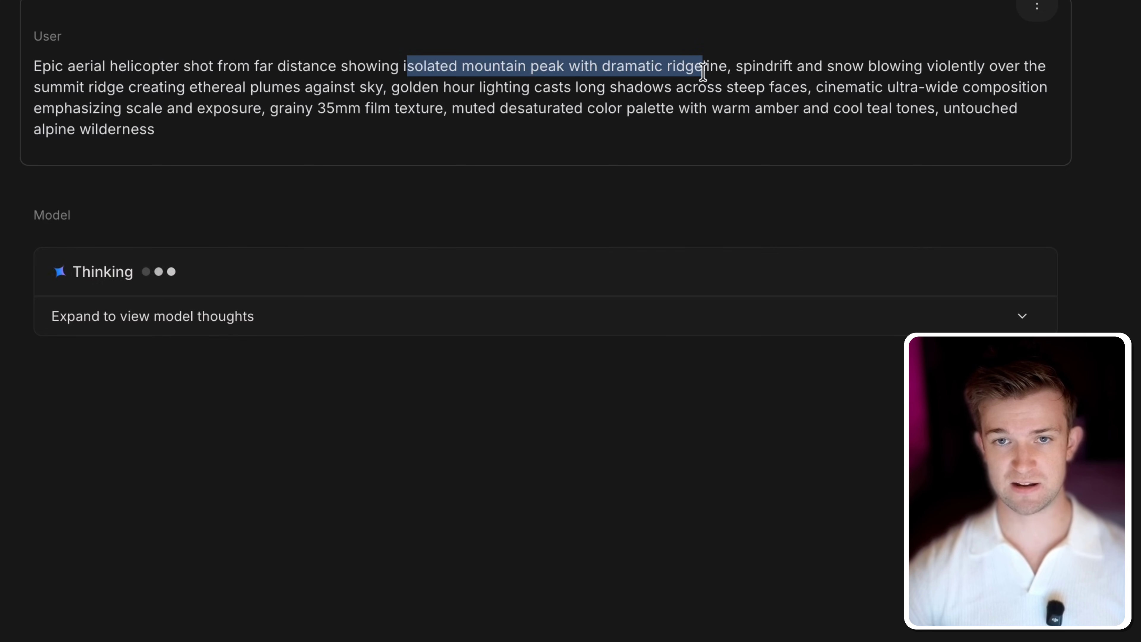
click(751, 81)
drag(852, 66, 110, 83)
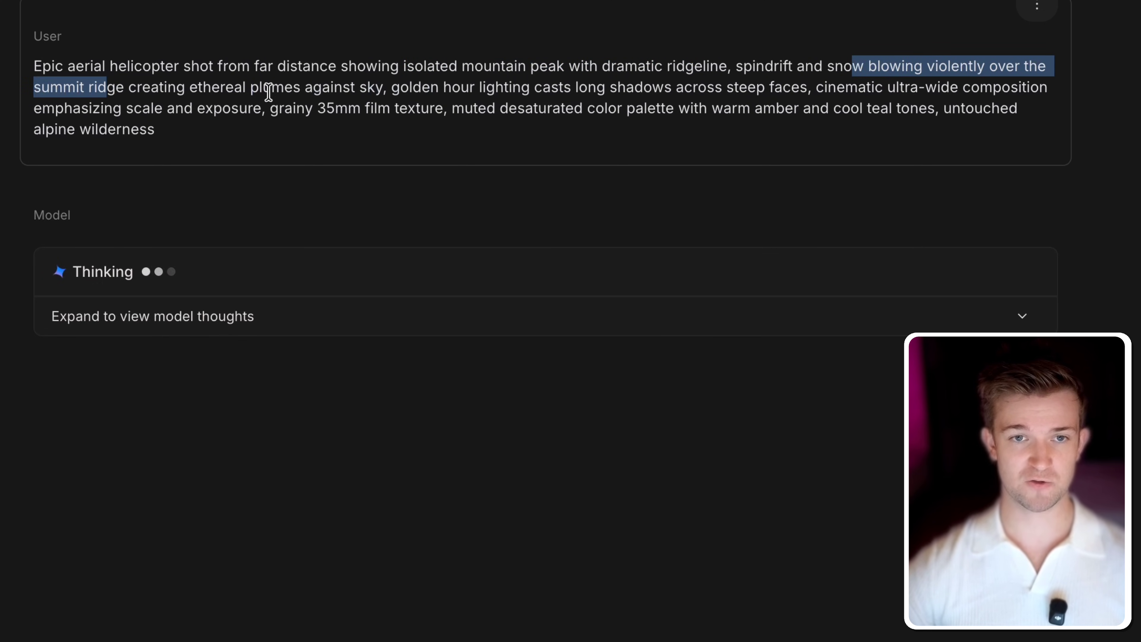
drag(192, 90, 384, 93)
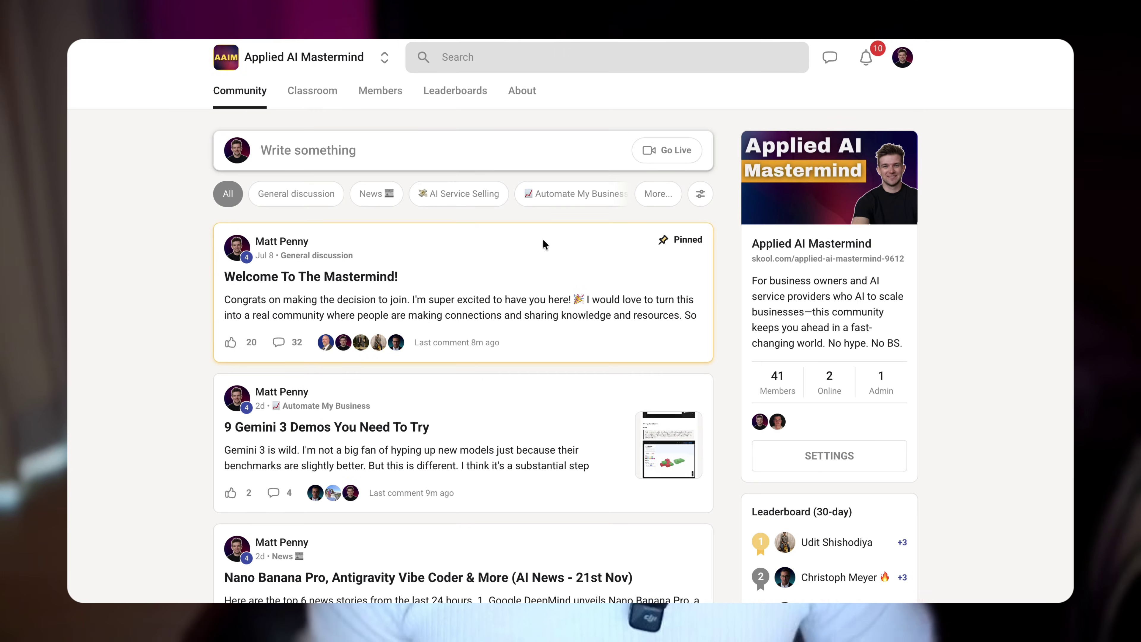
Browse the Applied AI Mastermind classroom, the downloadable n8n workflow templates and the AI Tools & Resources list.
click(312, 91)
scroll(458, 475, down, 4)
scroll(459, 475, down, 2)
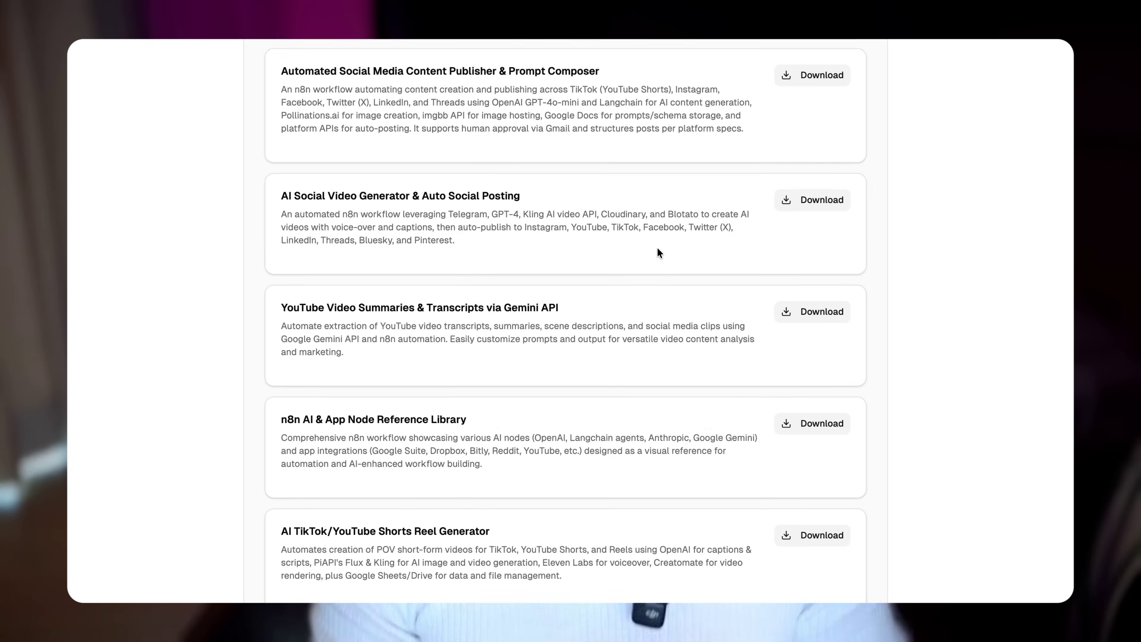
scroll(657, 249, down, 8)
scroll(657, 259, down, 15)
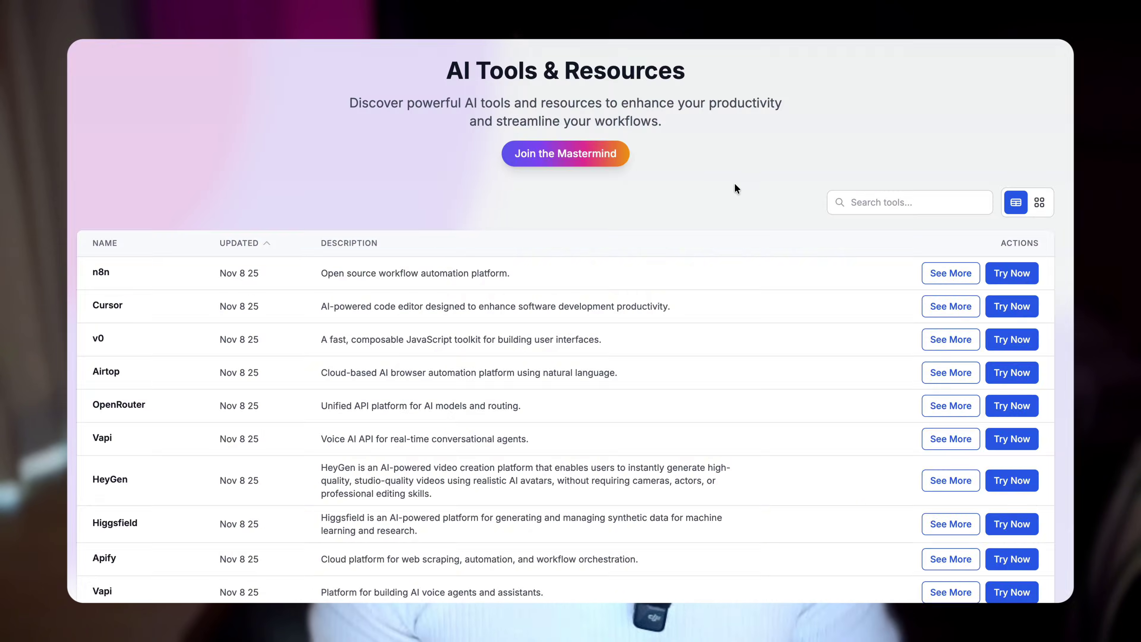
scroll(733, 194, down, 3)
scroll(729, 200, down, 3)
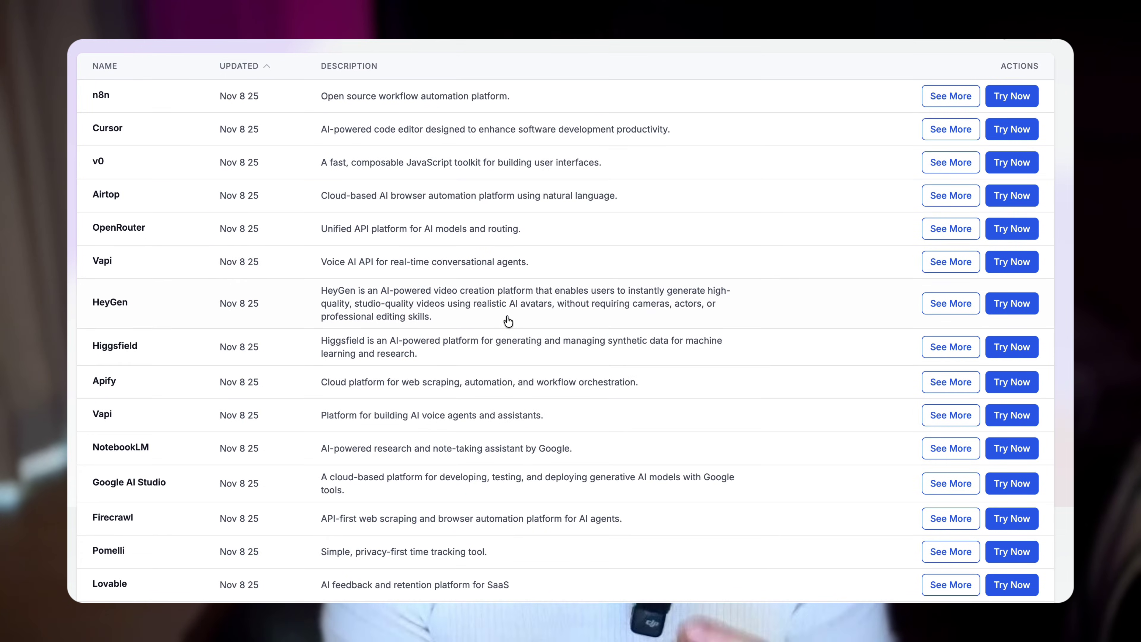
scroll(562, 301, down, 2)
scroll(563, 305, down, 4)
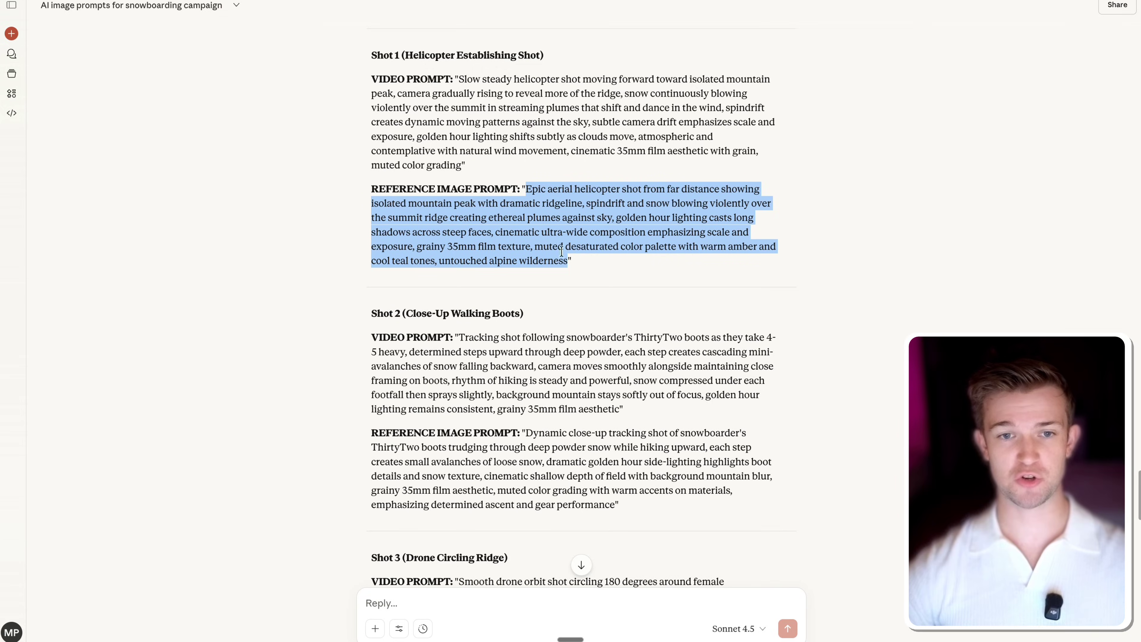
In the Claude conversation, copy the reference image prompt for Shot 2 (Close-Up Walking Boots).
scroll(561, 252, down, 5)
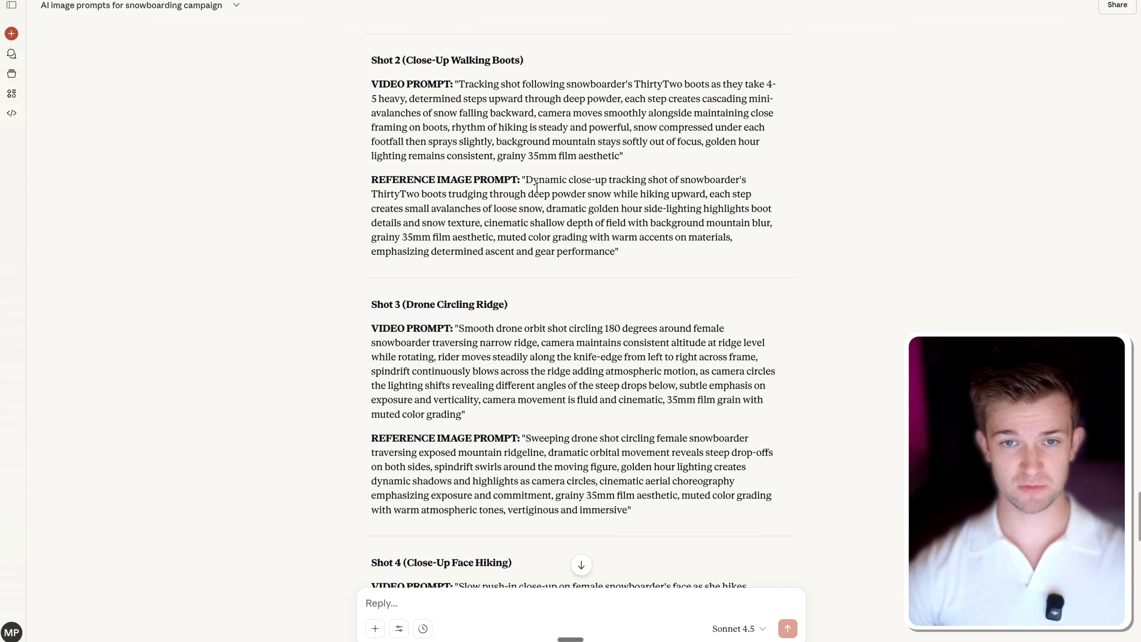
scroll(498, 136, up, 1)
scroll(472, 91, down, 2)
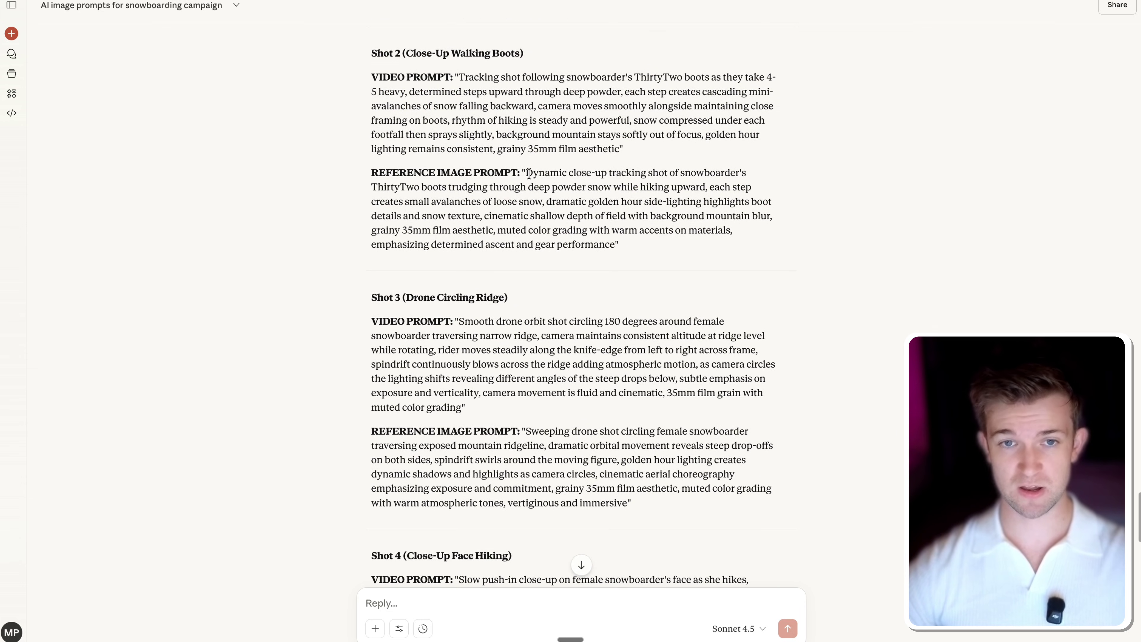
drag(526, 173, 611, 254)
key(super+c)
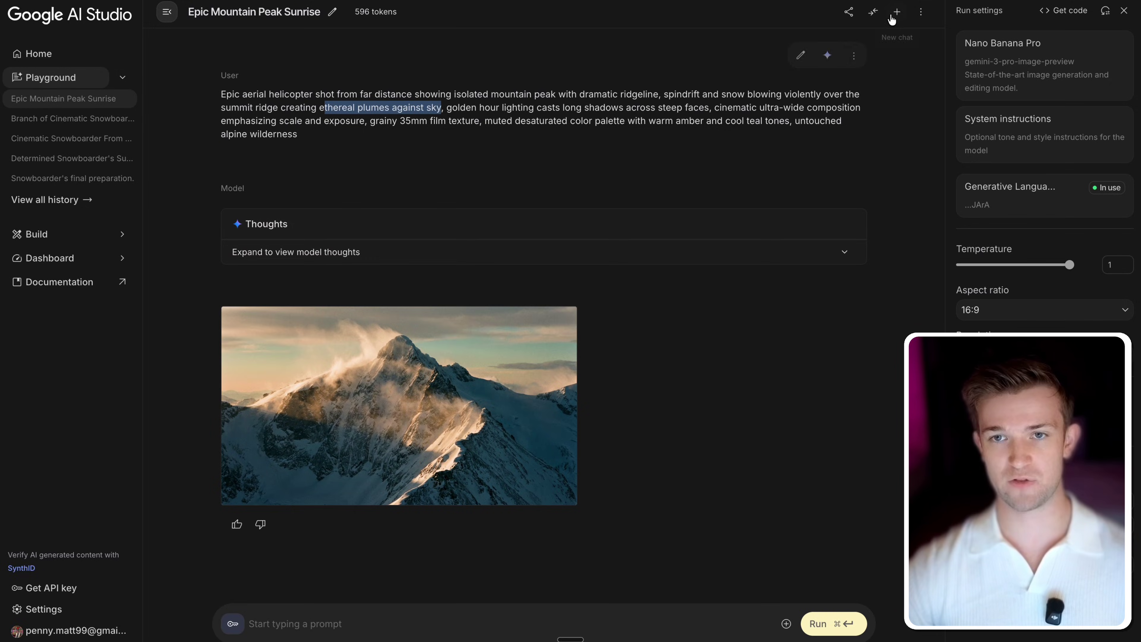
In Google AI Studio, paste the prompt into a new chat and insert "(shown in reference image attached)" after "ThirtyTwo boots".
click(902, 13)
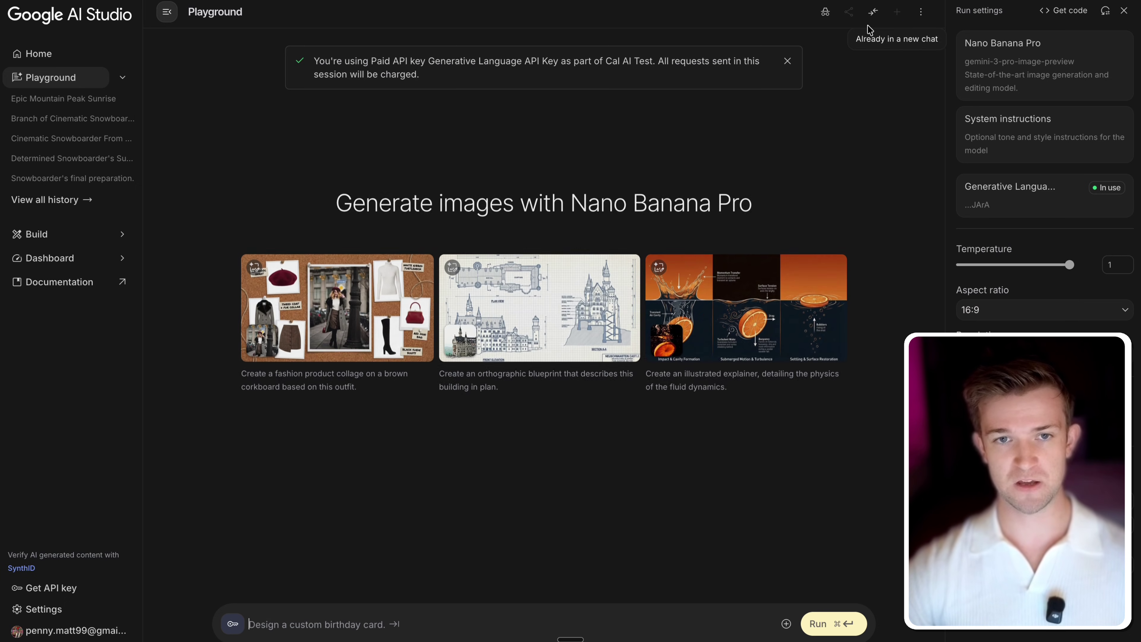
key(super+v)
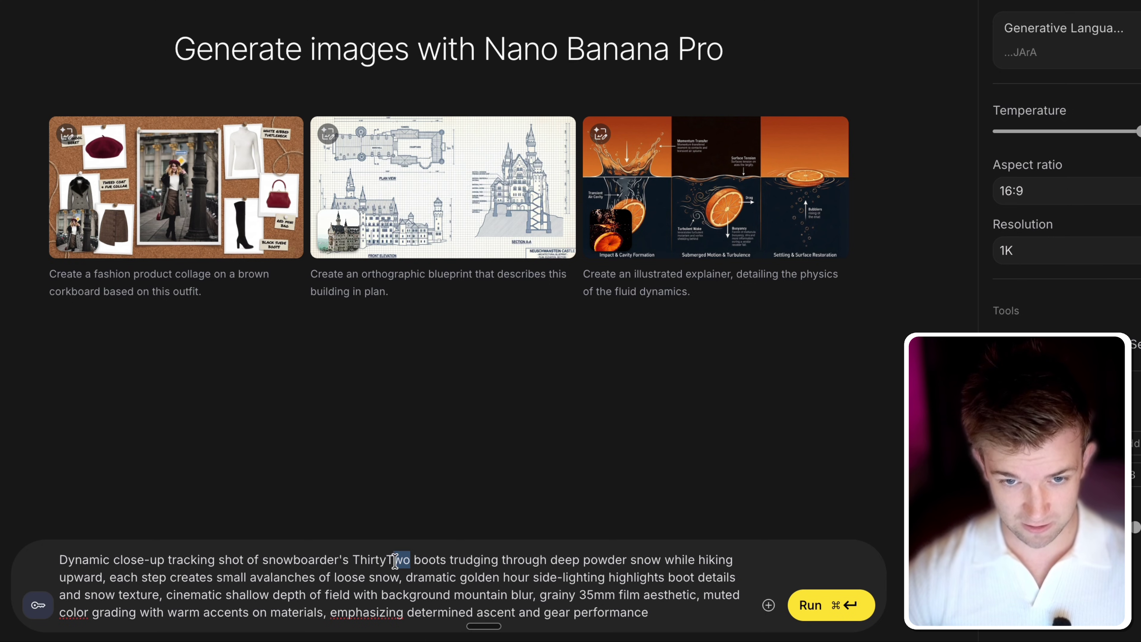
text(()
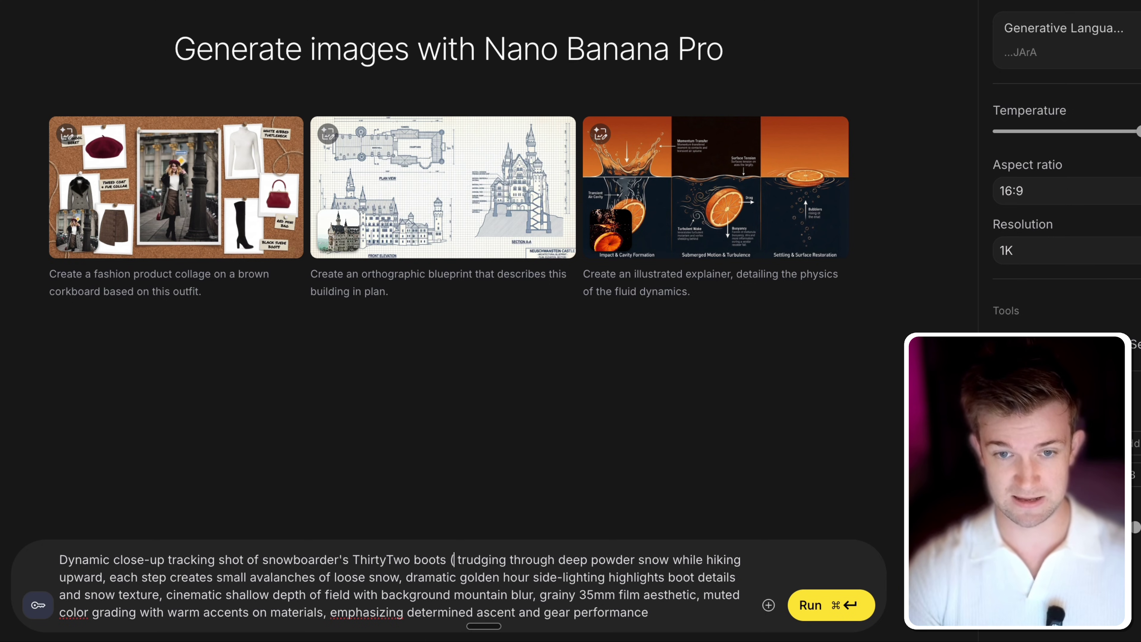
text(shown in referen)
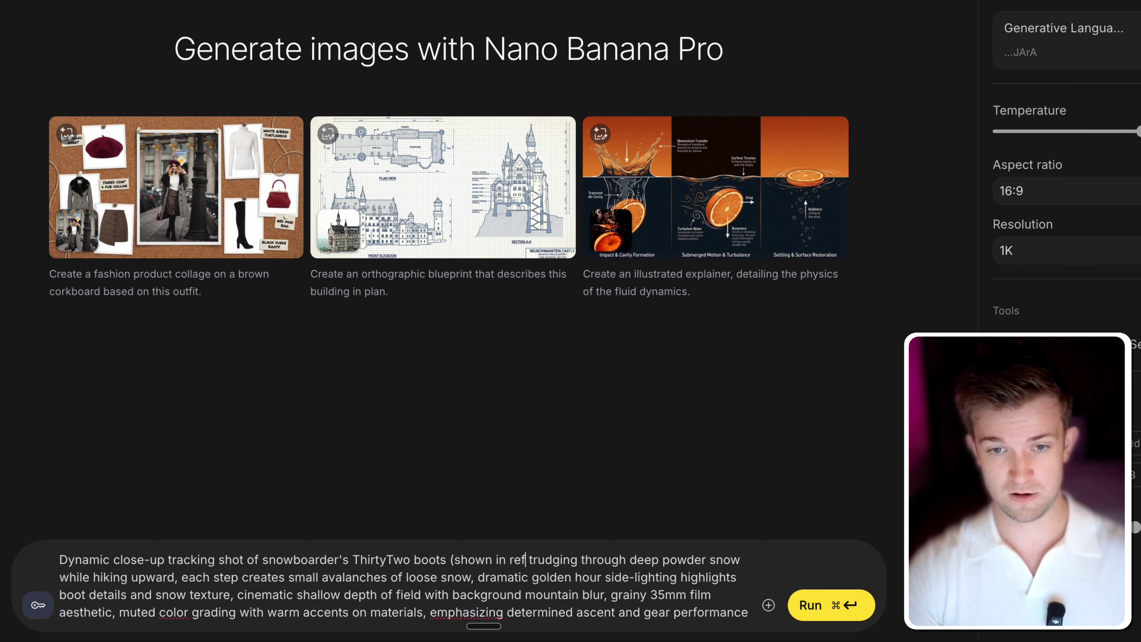
text(ce image at)
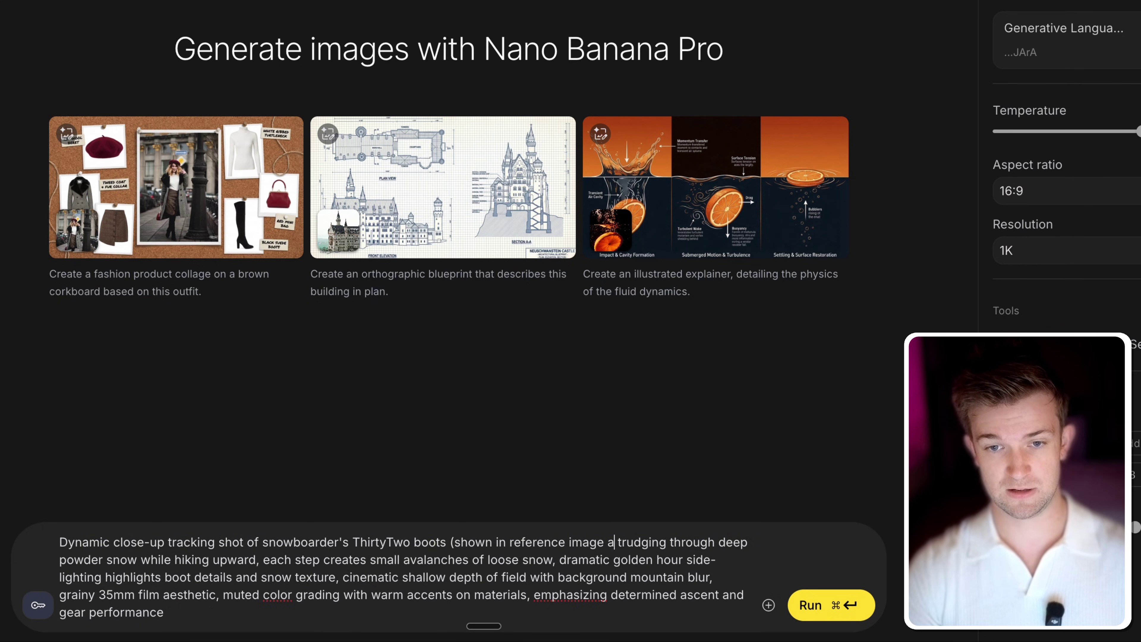
text(tached))
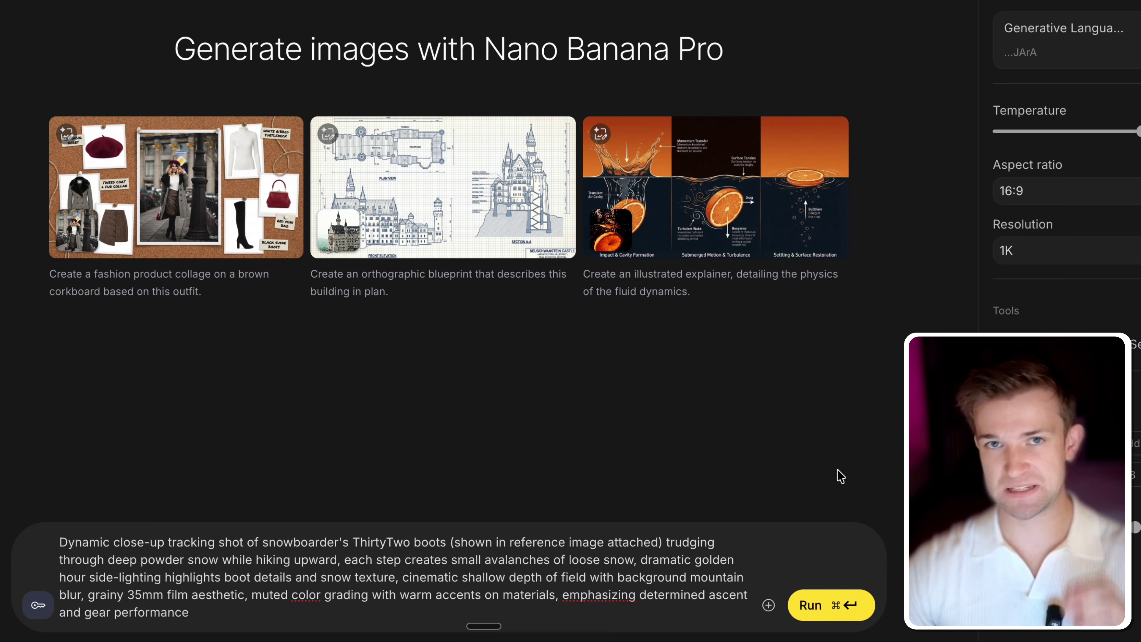
Attach the ThirtyTwo boot photo as the reference image and run the Shot 2 prompt.
key(super+v)
scroll(307, 543, down, 3)
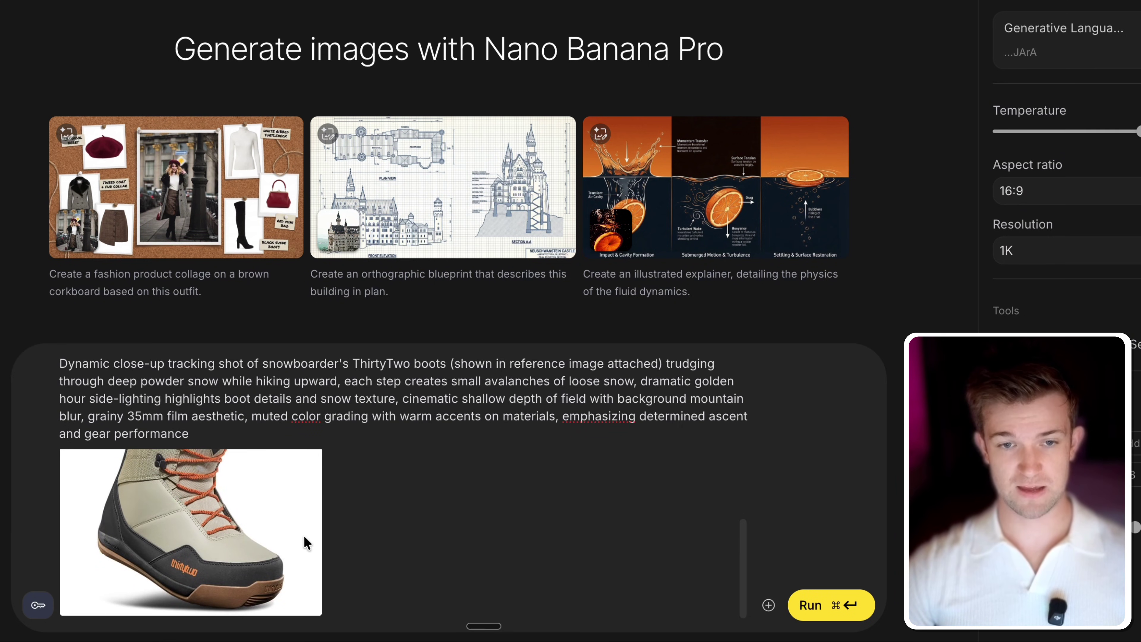
scroll(211, 546, up, 3)
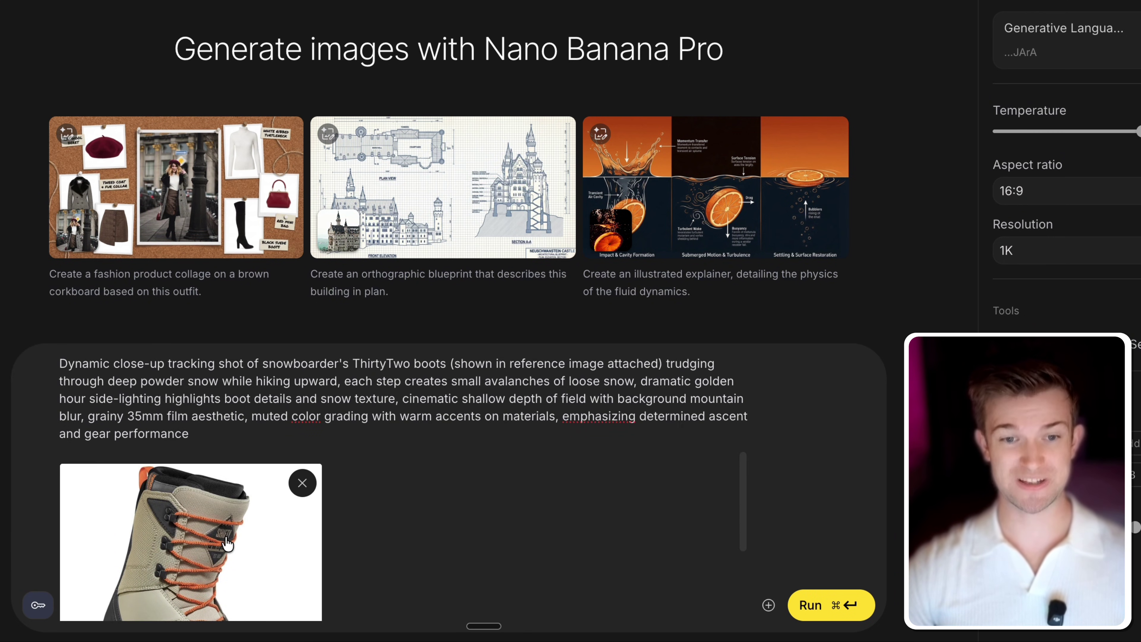
scroll(227, 543, down, 3)
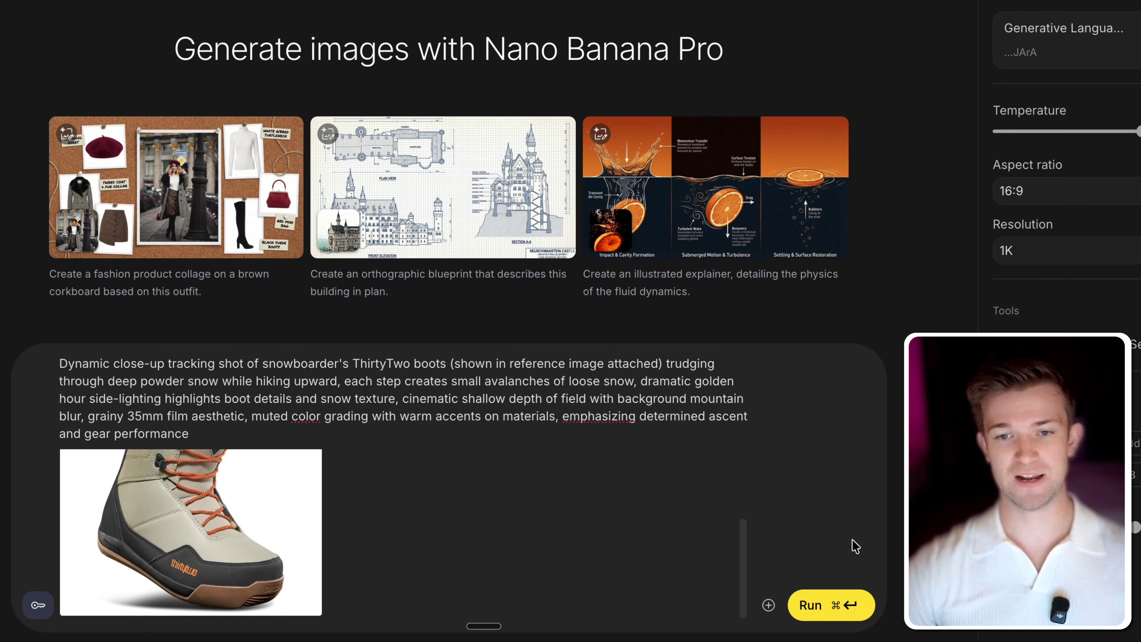
click(837, 604)
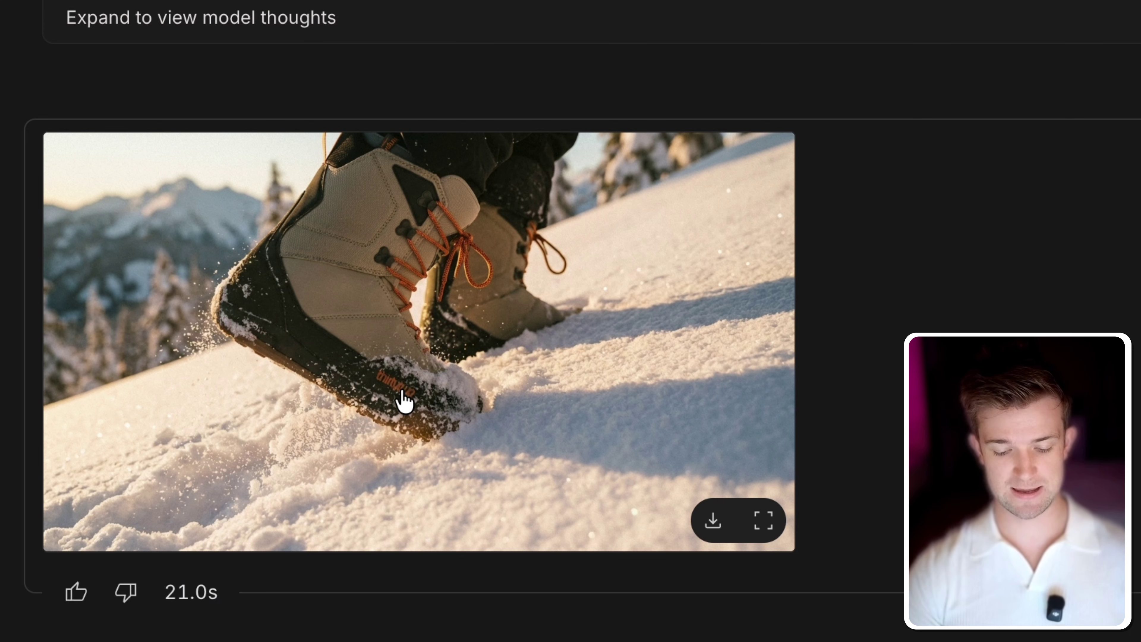
Send the follow-up request "Zoom in slightly on the text on the boot and make it easy to read".
text(Zo)
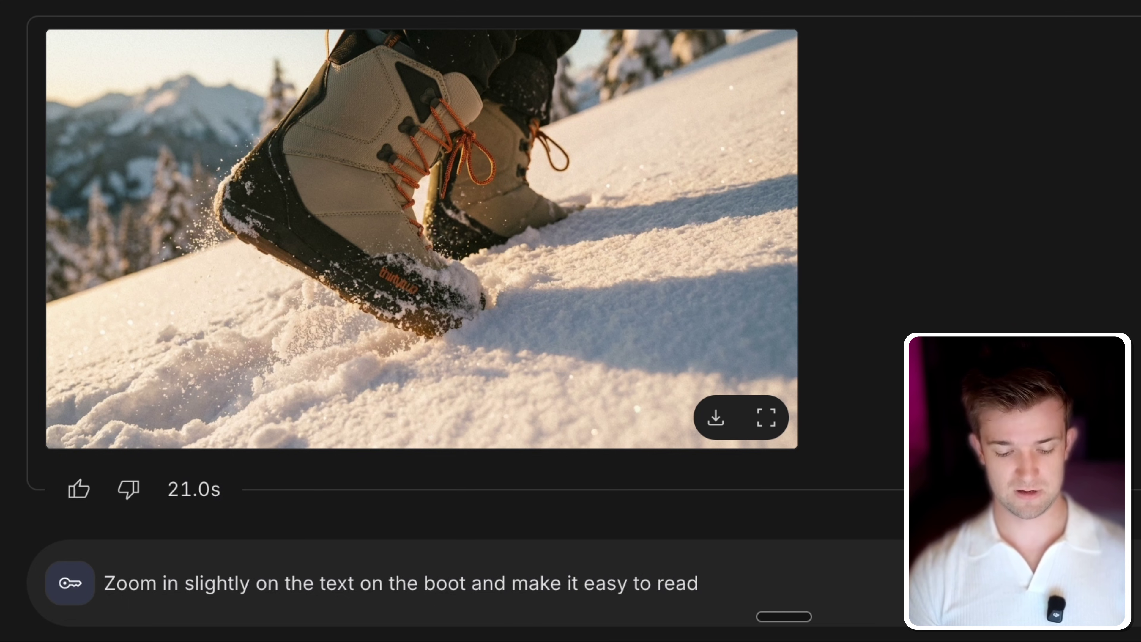
key(Return)
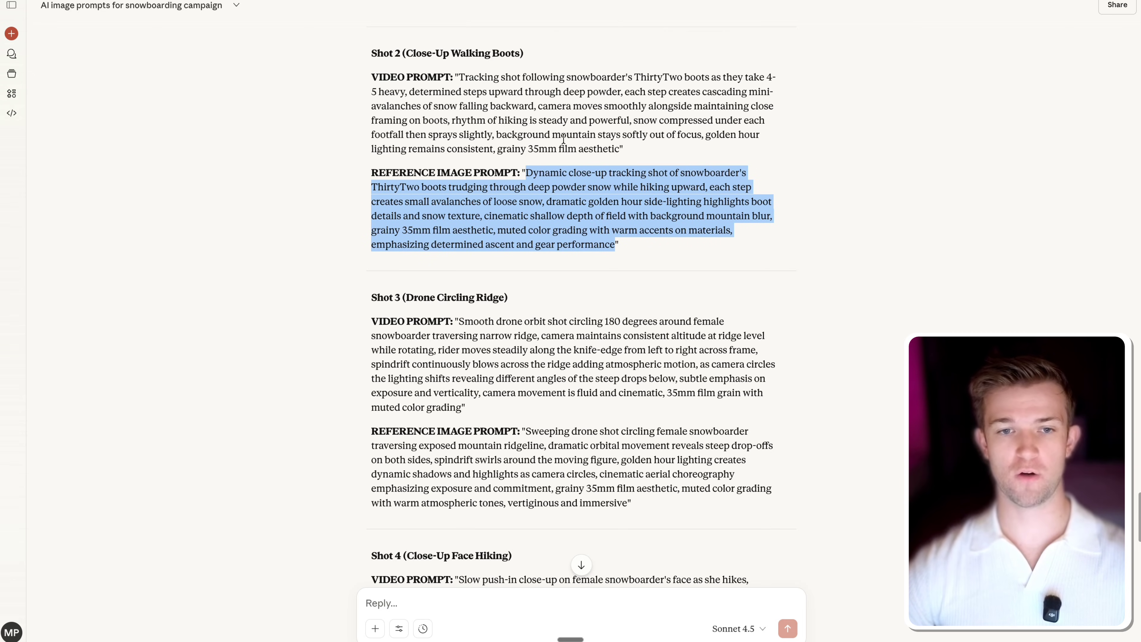
scroll(422, 427, down, 5)
drag(500, 275, 518, 289)
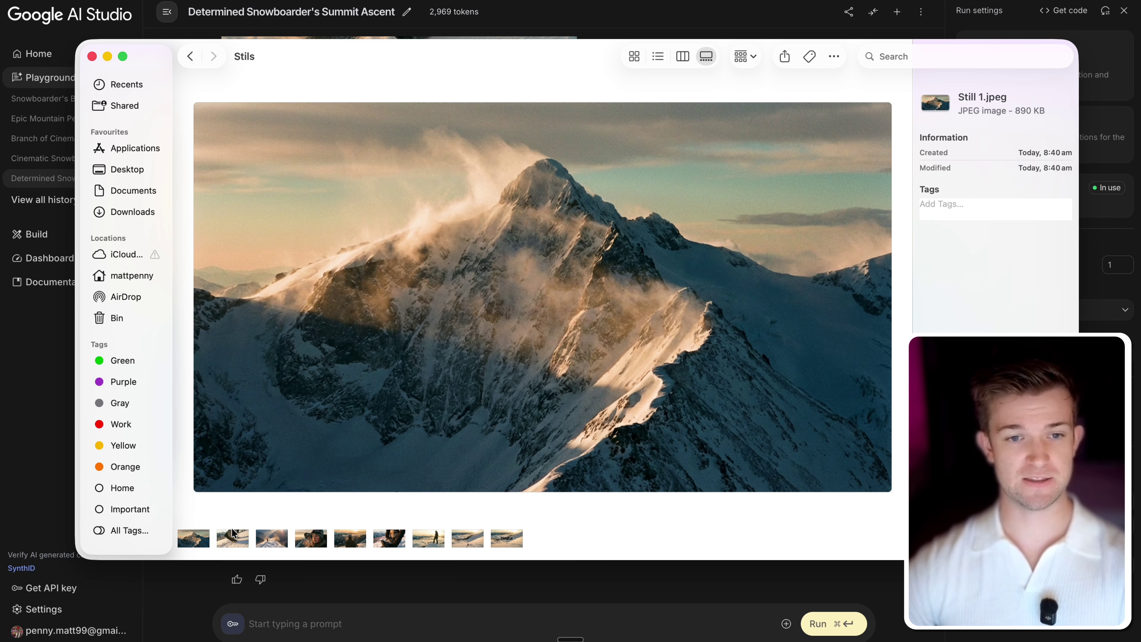
In Finder, browse the images in the Stils folder from Still 1 to Still End and compare Still 4 with Still 5.
key(Right)
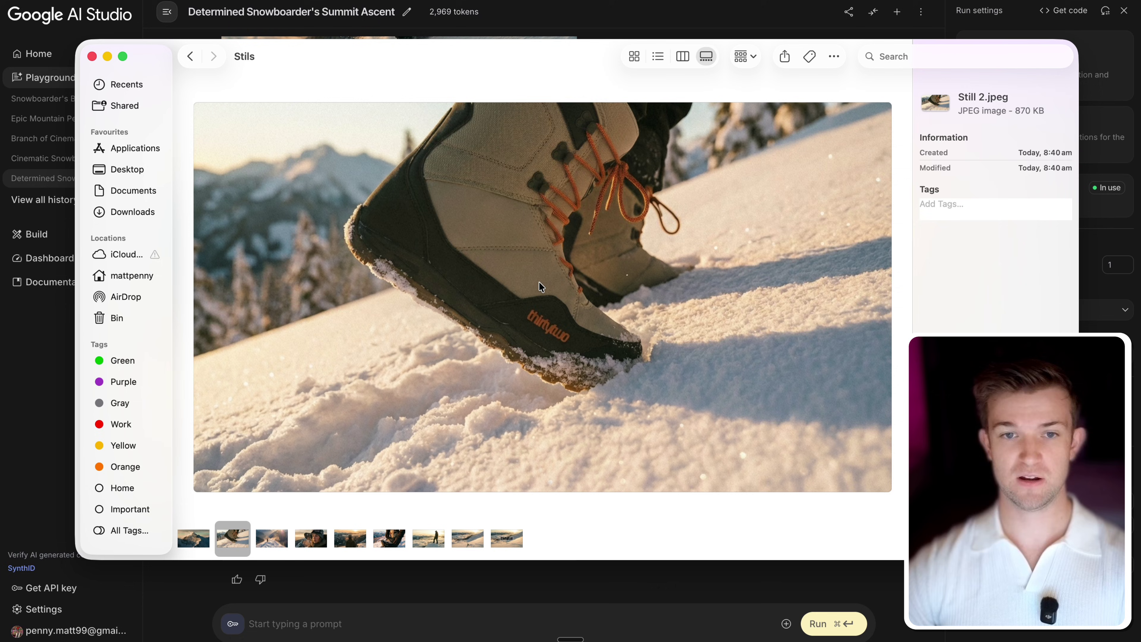
key(Right)
key(Right)
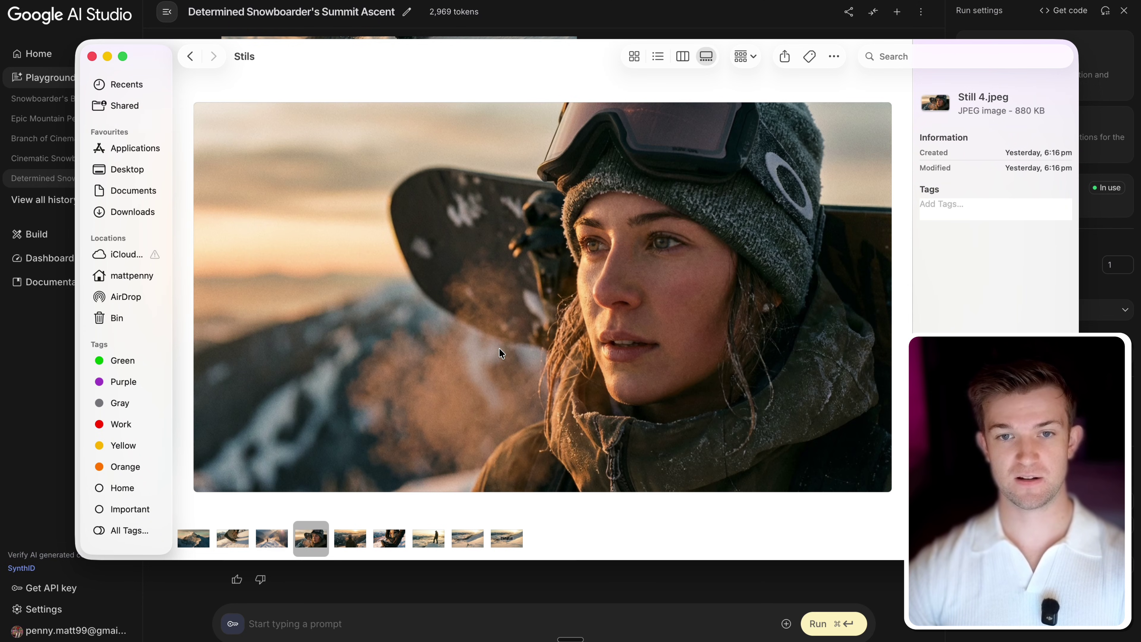
key(Right)
key(Right)
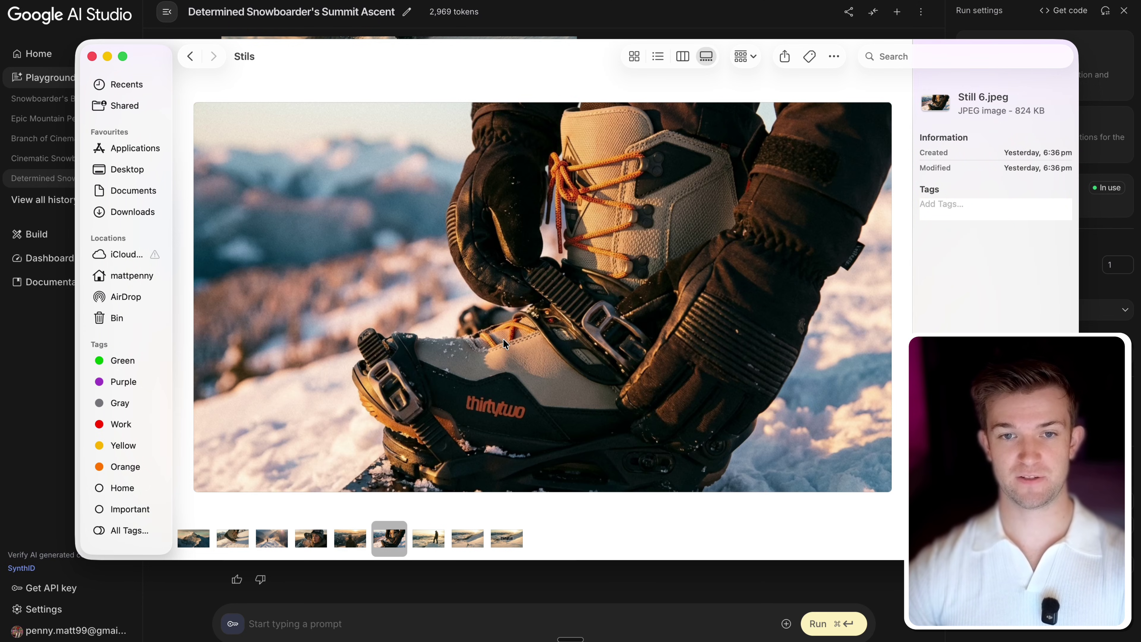
key(Right)
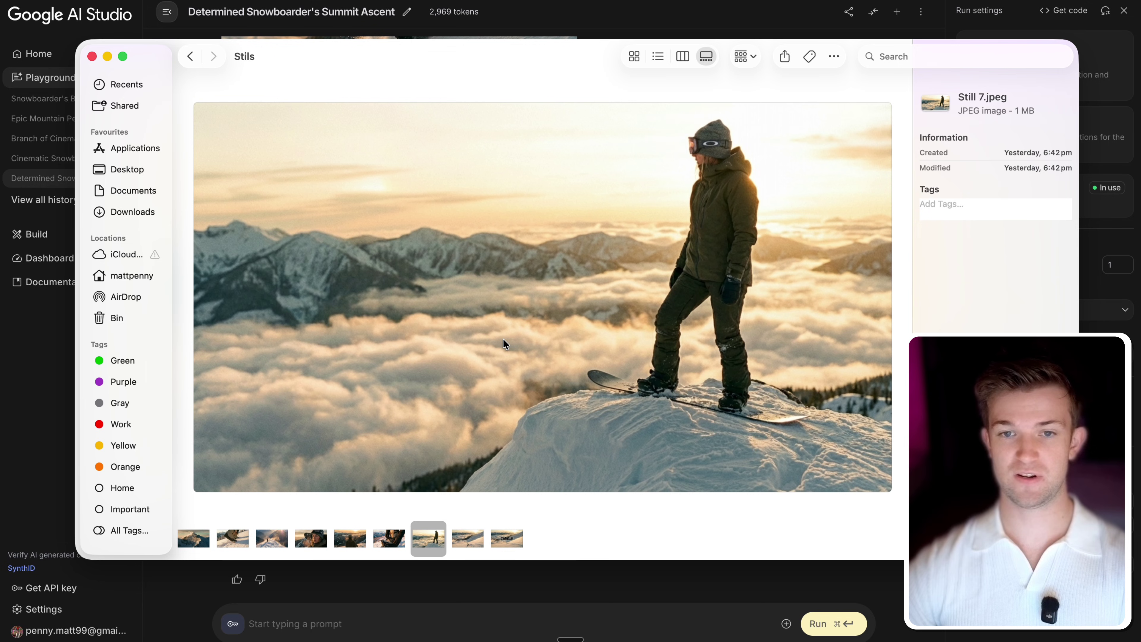
key(Right)
key(Right)
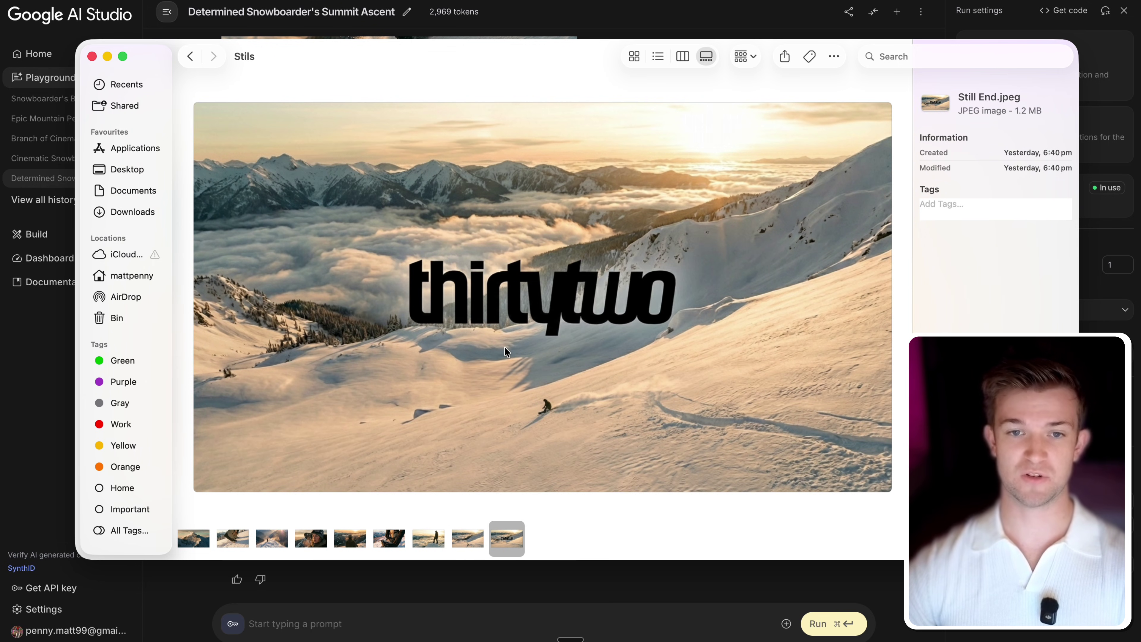
key(Left)
key(Right)
key(Left)
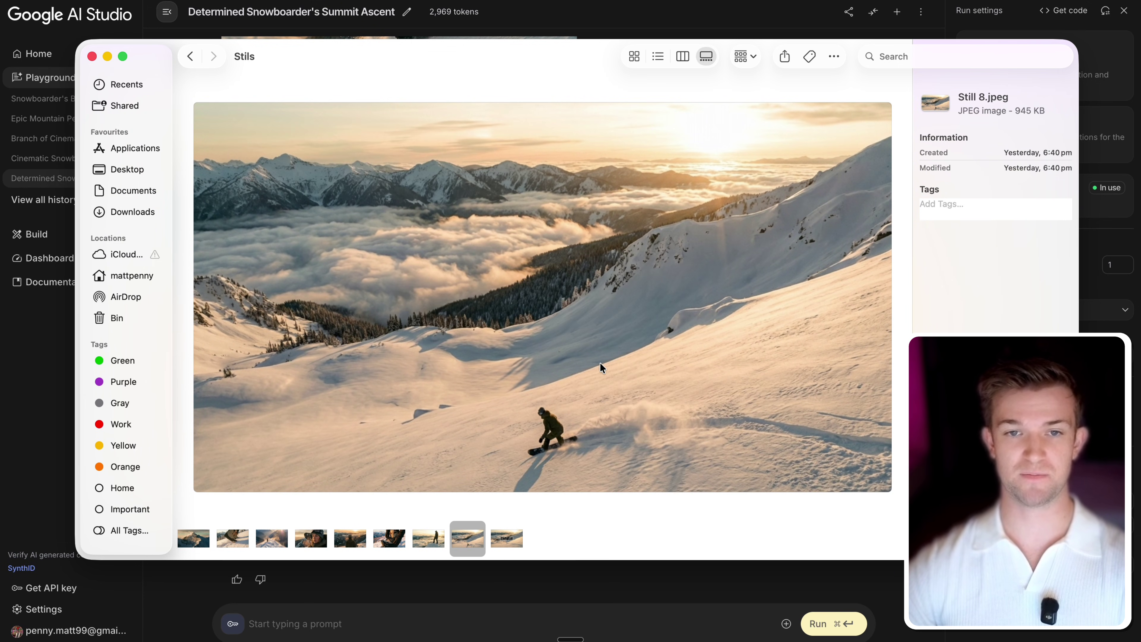
key(Left)
key(Left)
key(Left)
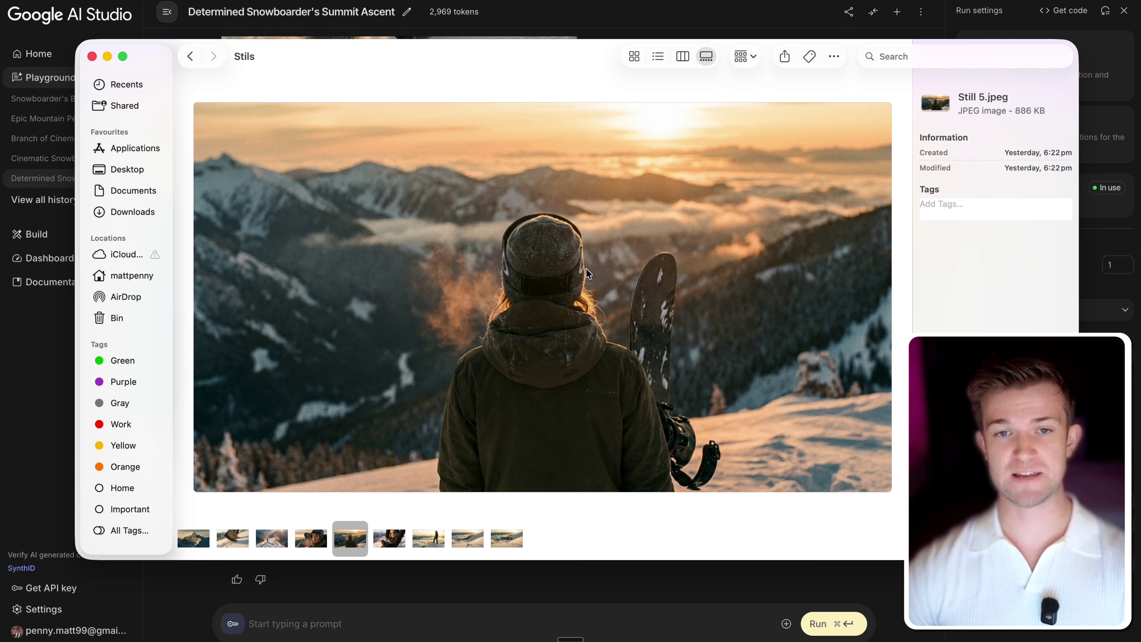
key(Left)
key(Left)
key(Right)
key(Right)
key(Right)
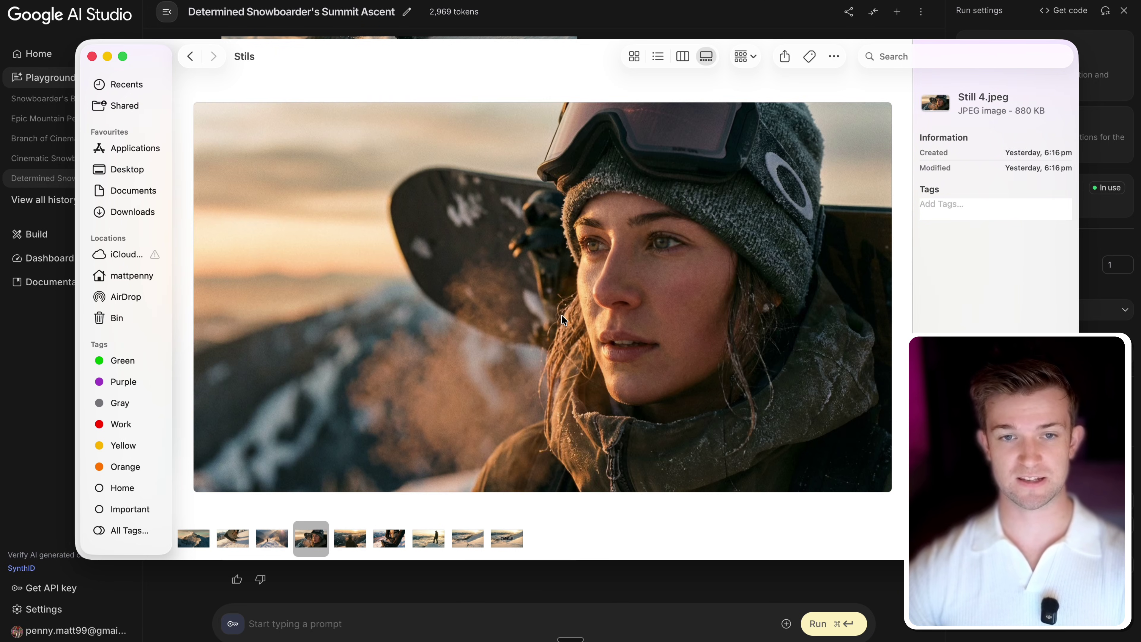
key(Left)
key(Left)
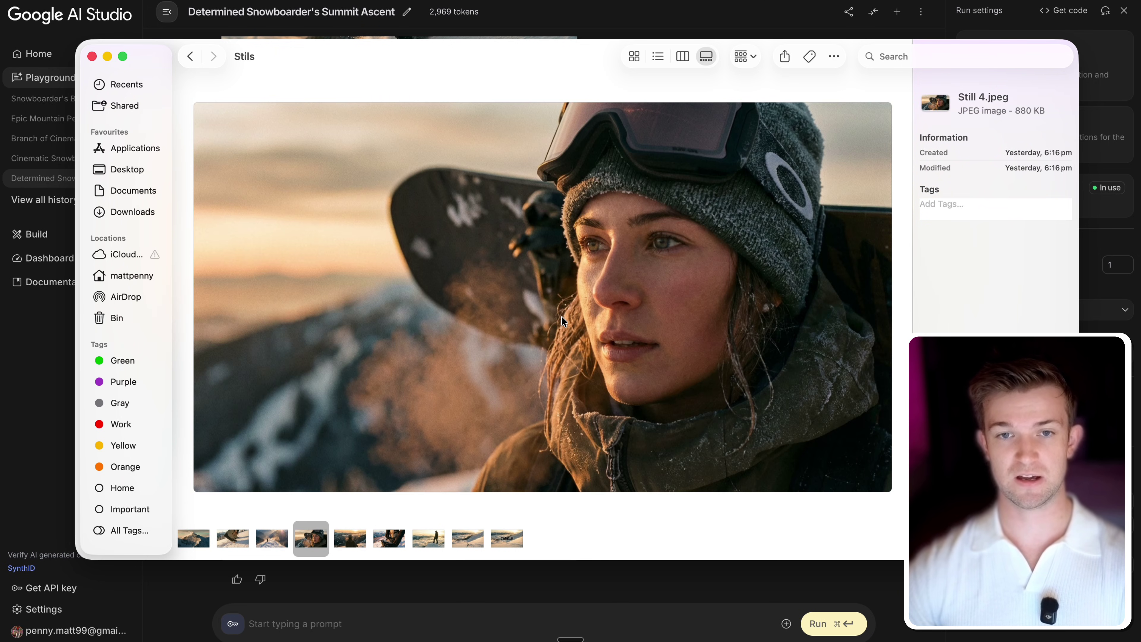
key(Right)
key(Left)
key(Right)
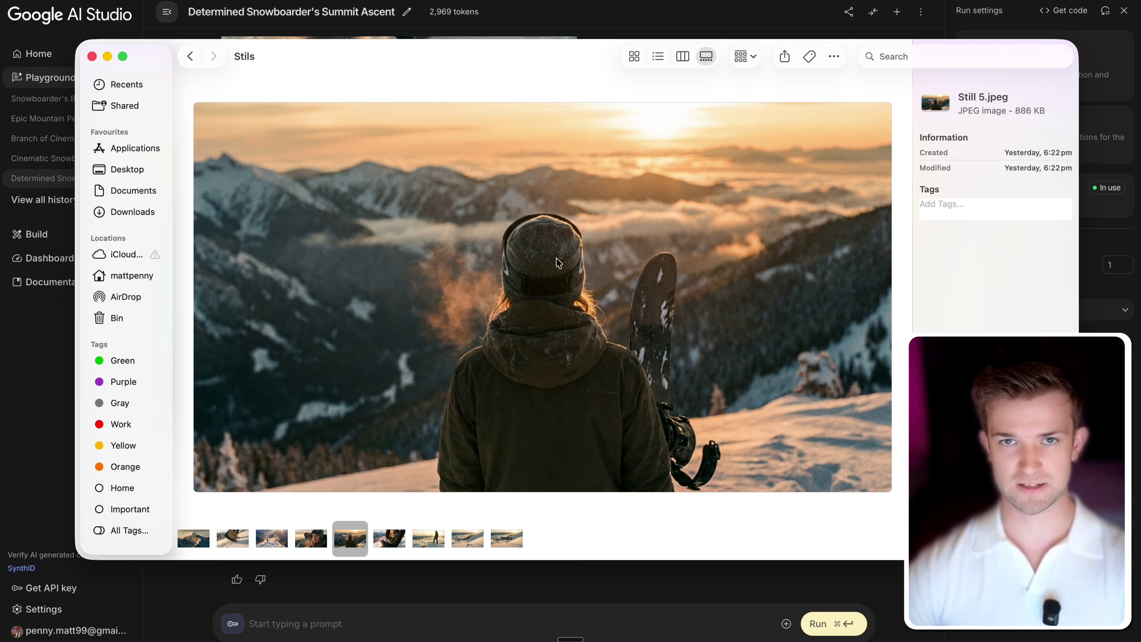
In Google AI Studio, review the prompts and images for the close-up face and over-the-shoulder shots in the Determined Snowboarder's Summit Ascent chat.
click(581, 15)
scroll(391, 256, up, 8)
scroll(399, 260, up, 12)
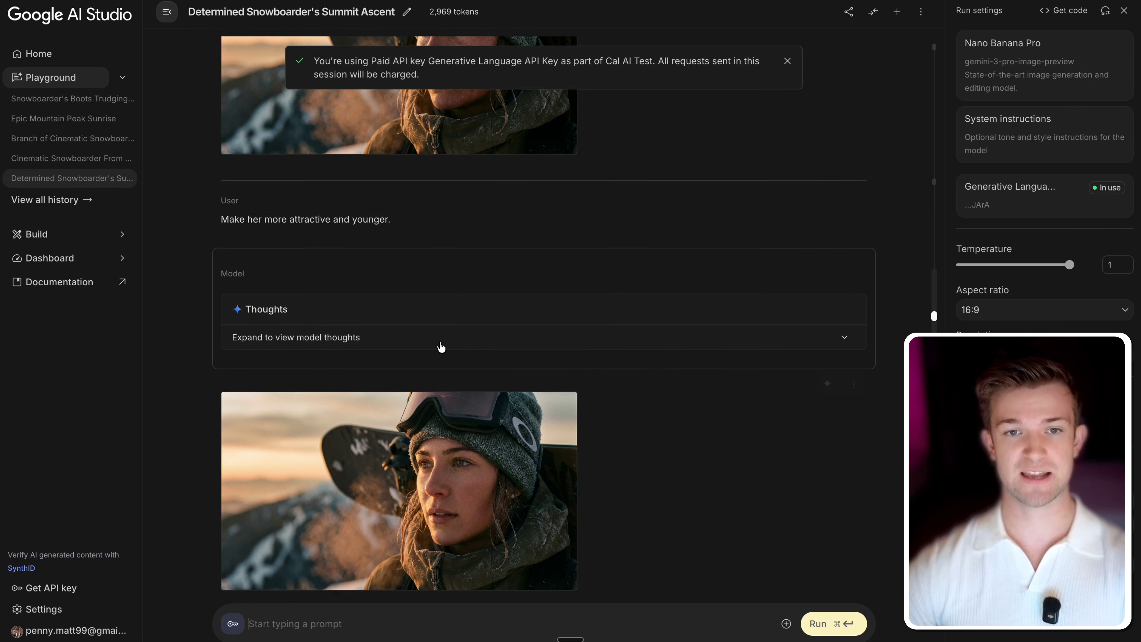
scroll(435, 306, up, 6)
scroll(441, 315, down, 14)
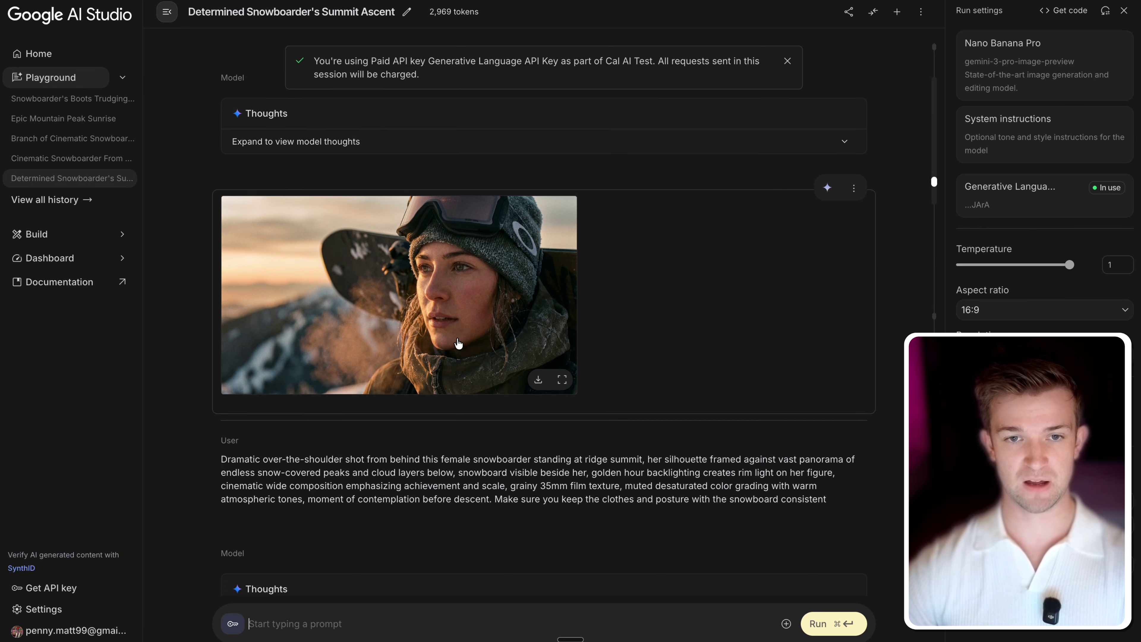
scroll(449, 182, down, 5)
scroll(409, 414, up, 3)
scroll(444, 204, up, 3)
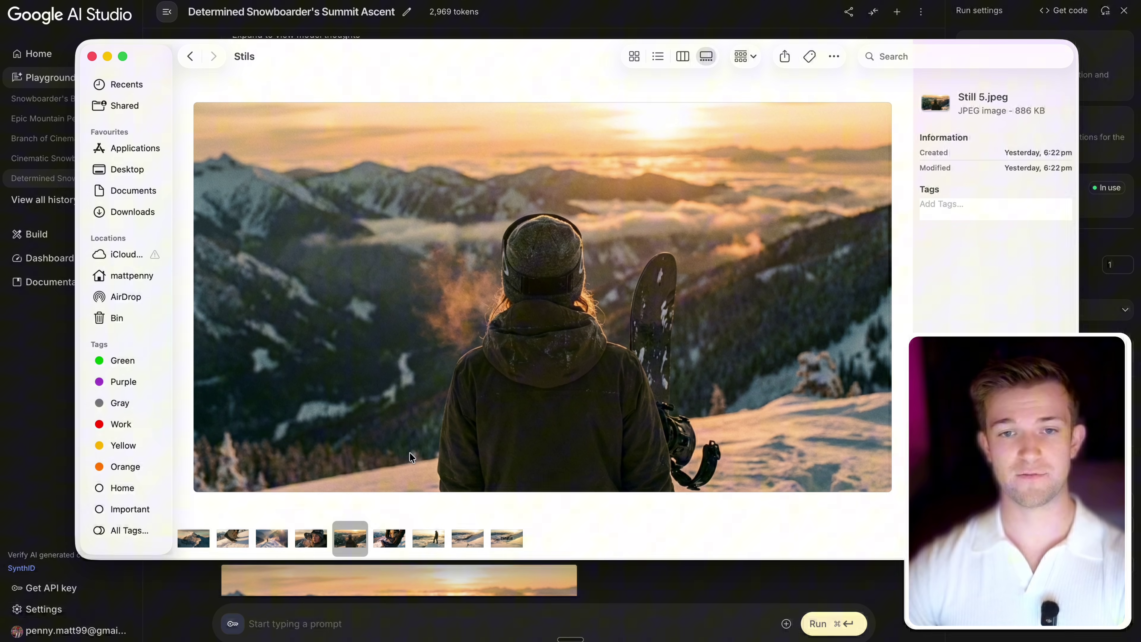
In Finder, look through the later stills in the Stils folder and return to Still 2.
key(Right)
key(Right)
key(Right)
key(Left)
key(Left)
key(Left)
key(Left)
key(Left)
key(Left)
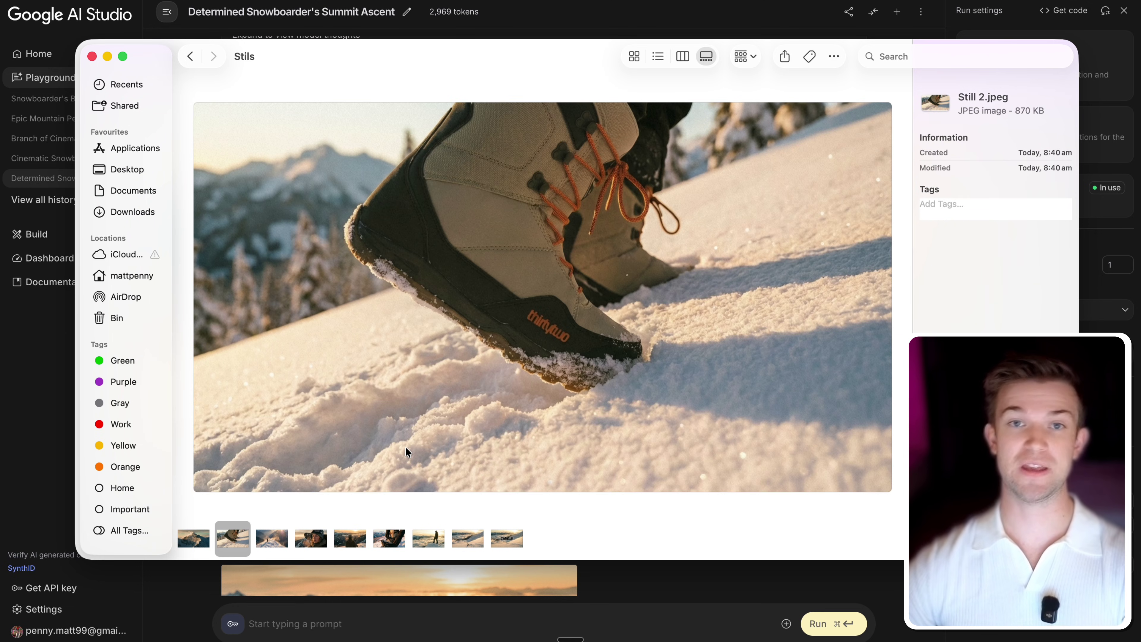
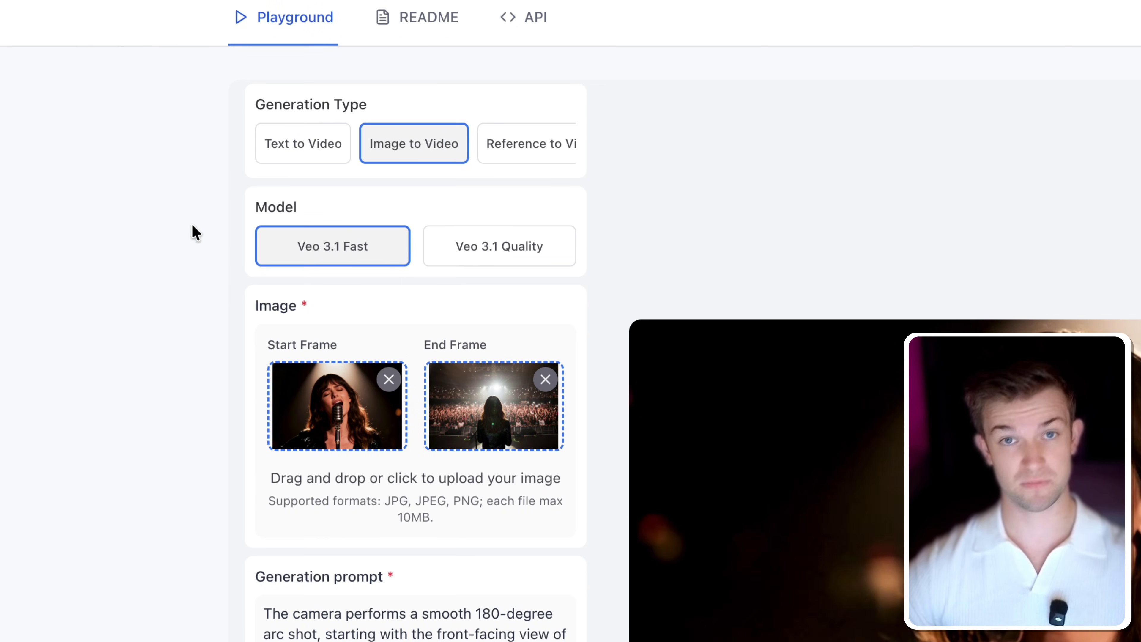
In the Veo 3.1 image-to-video playground, remove the sample start and end frames and select the Veo 3.1 Quality model.
scroll(356, 299, down, 7)
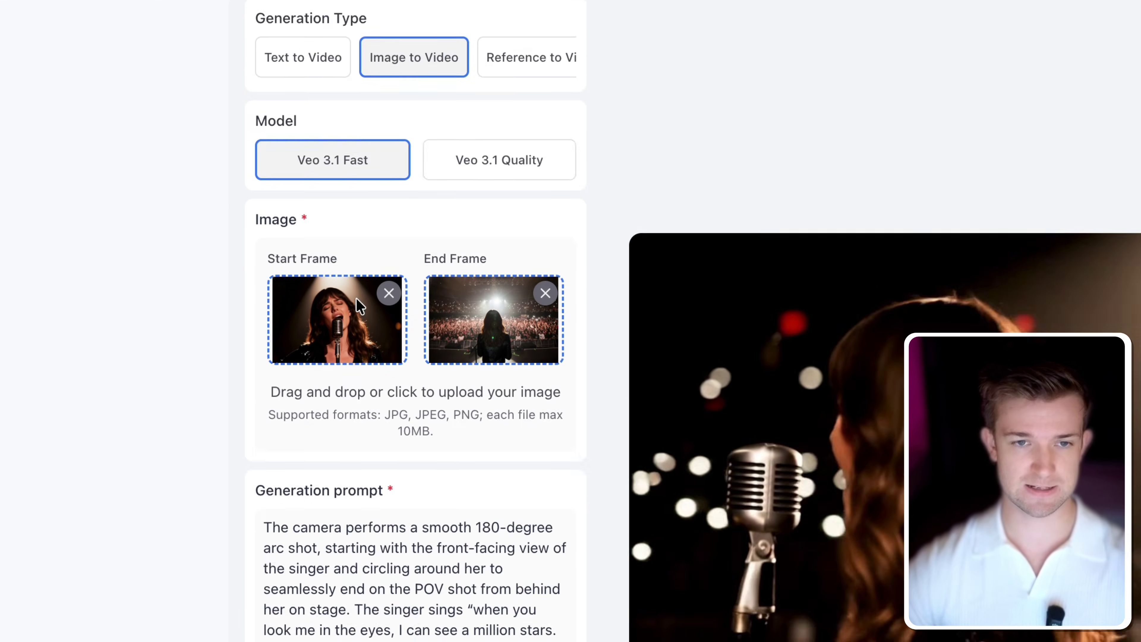
click(545, 84)
click(399, 82)
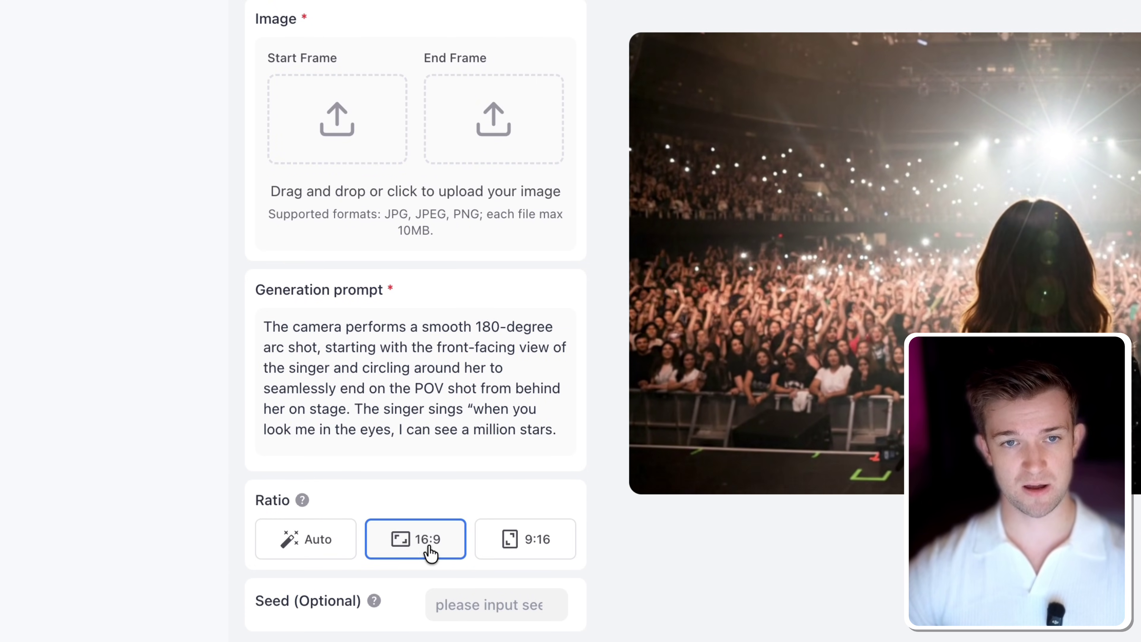
scroll(445, 313, up, 8)
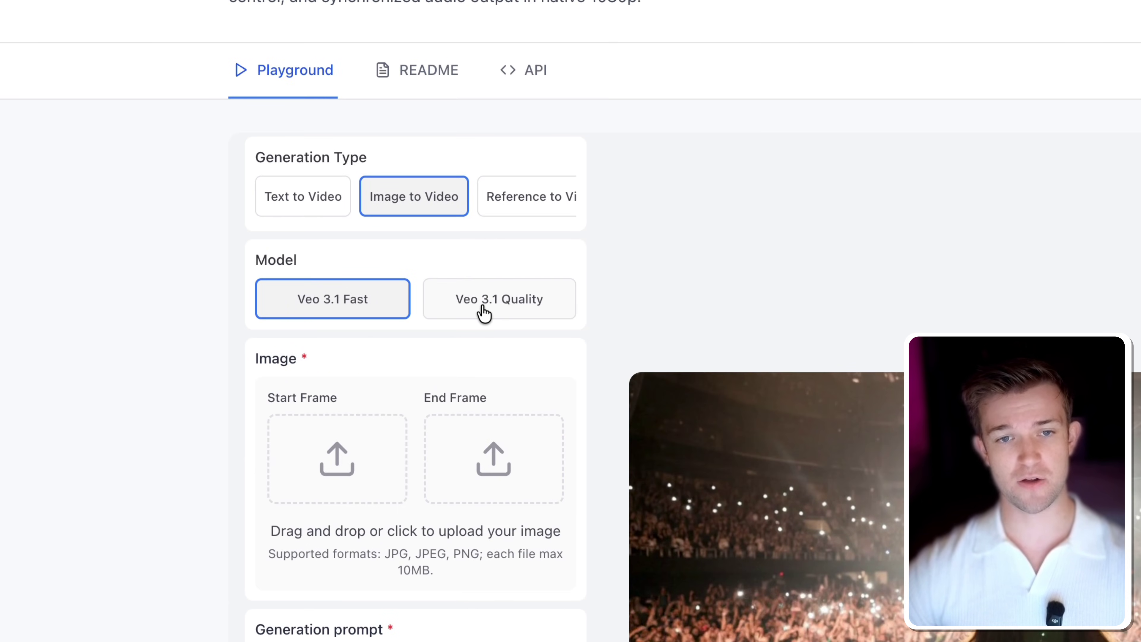
click(484, 312)
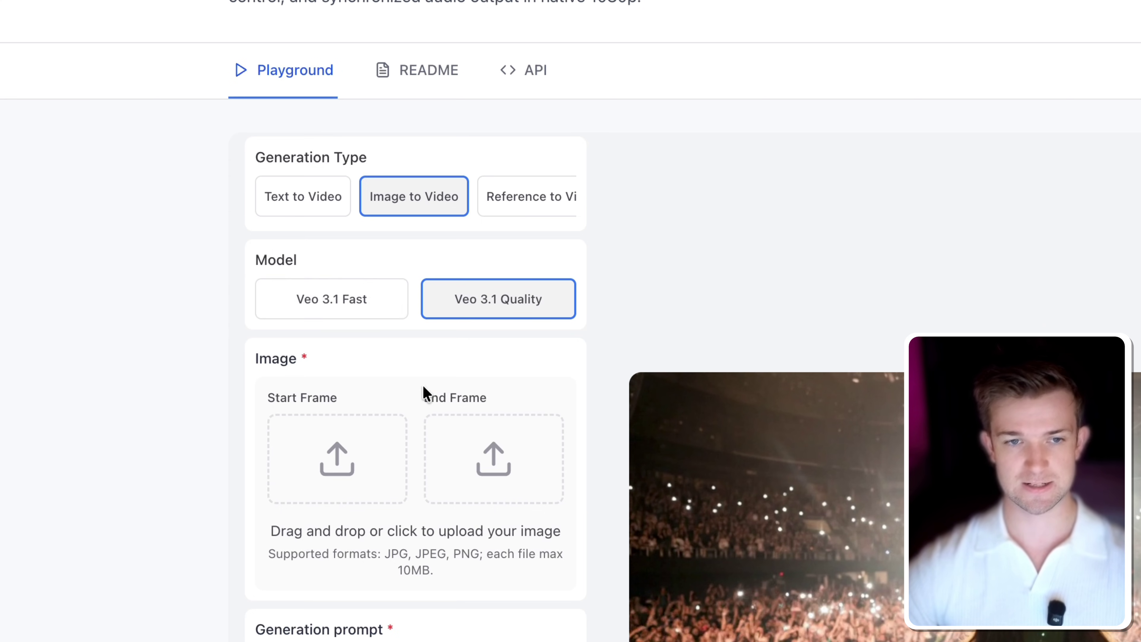
Clear the sample text from the generation prompt.
scroll(425, 394, down, 7)
key(super+a)
key(BackSpace)
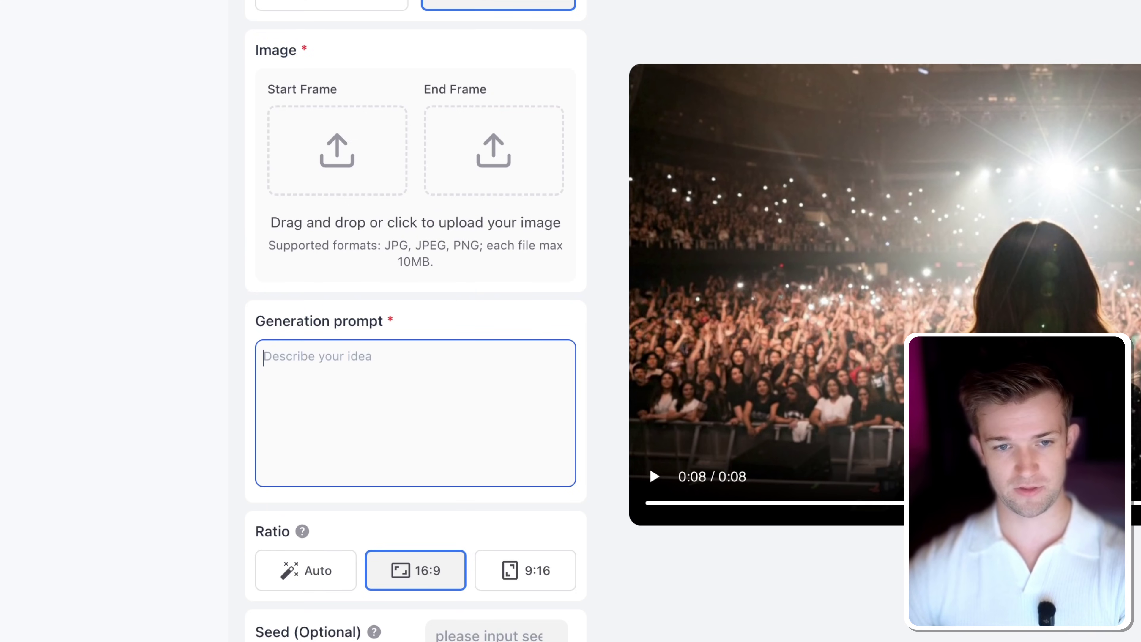
scroll(209, 435, up, 2)
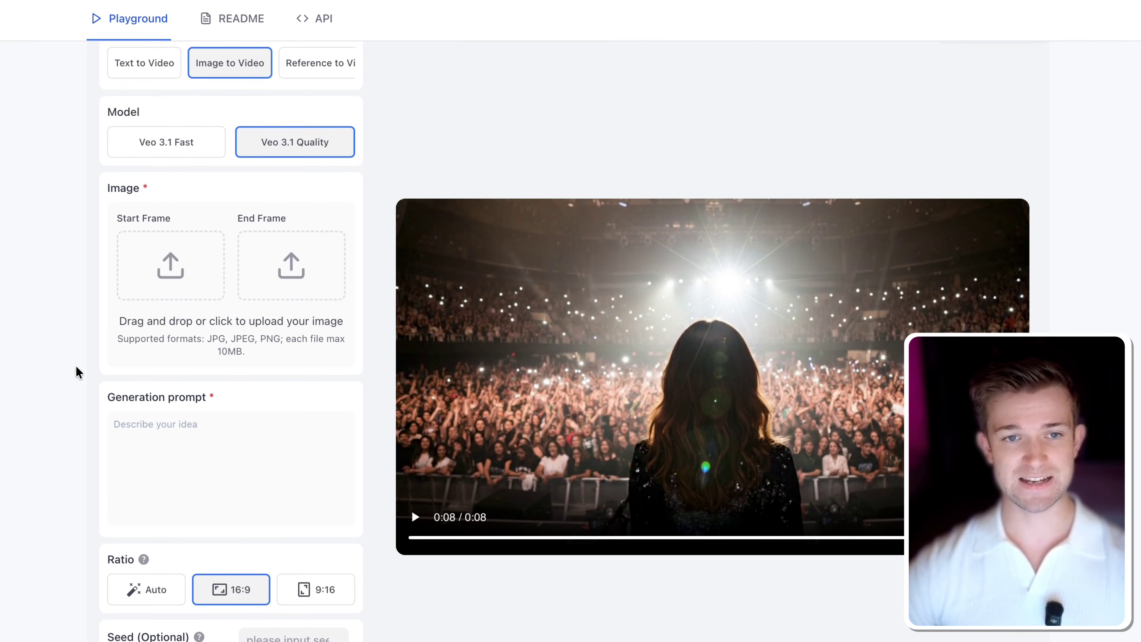
scroll(67, 367, up, 1)
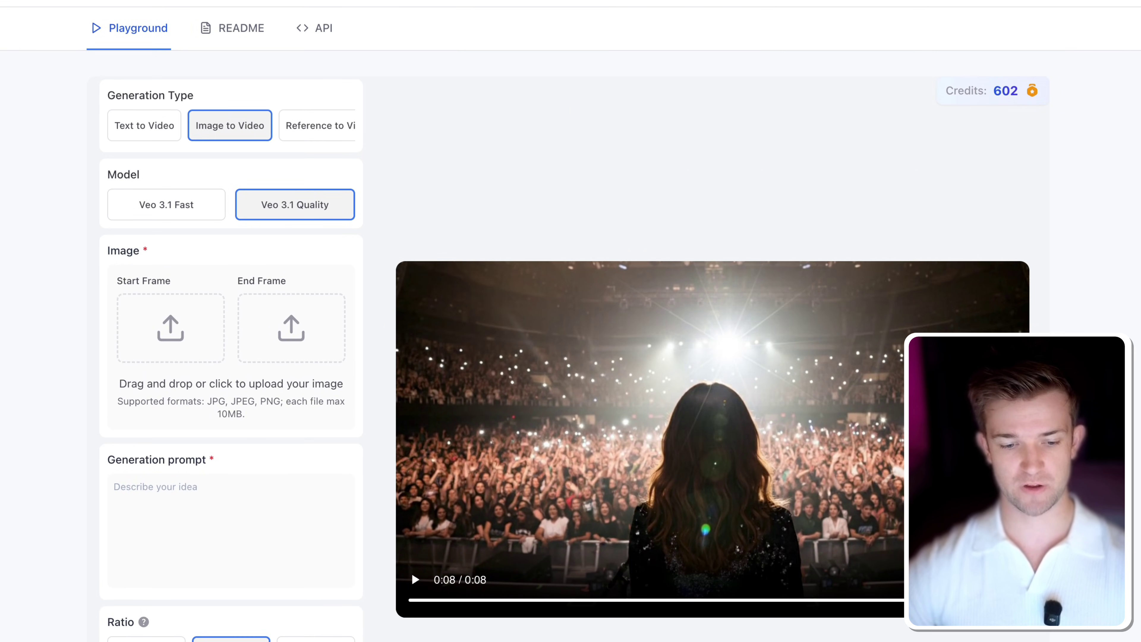
In Finder, shrink the Stils window to uncover the playground form and add Still 1.jpeg as the start frame.
key(super+Tab)
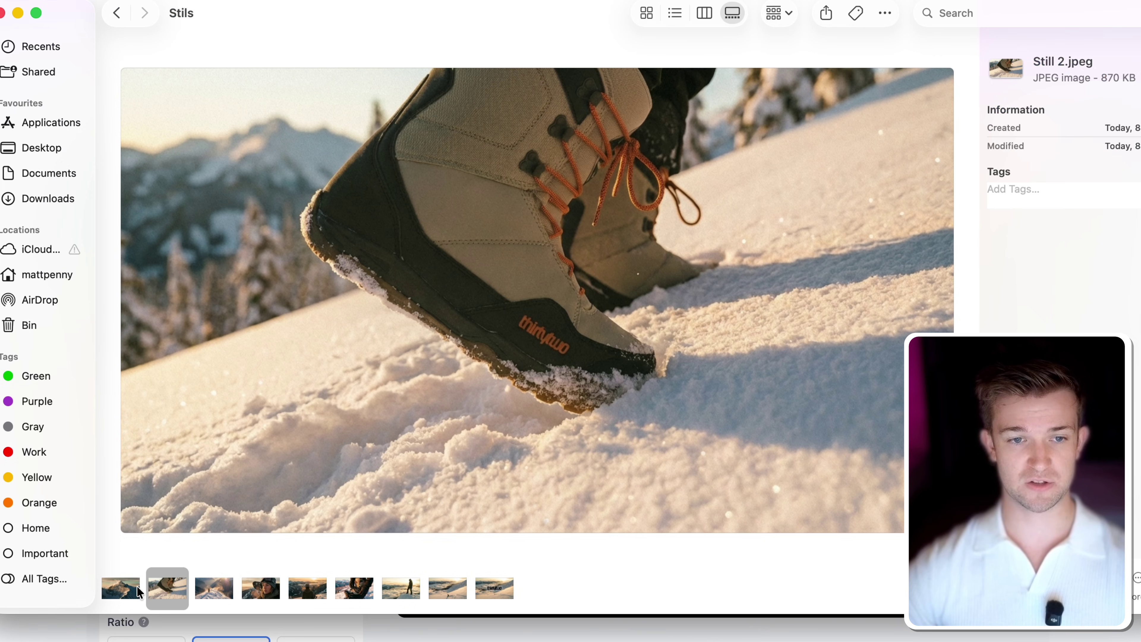
click(125, 589)
drag(1, 113, 411, 112)
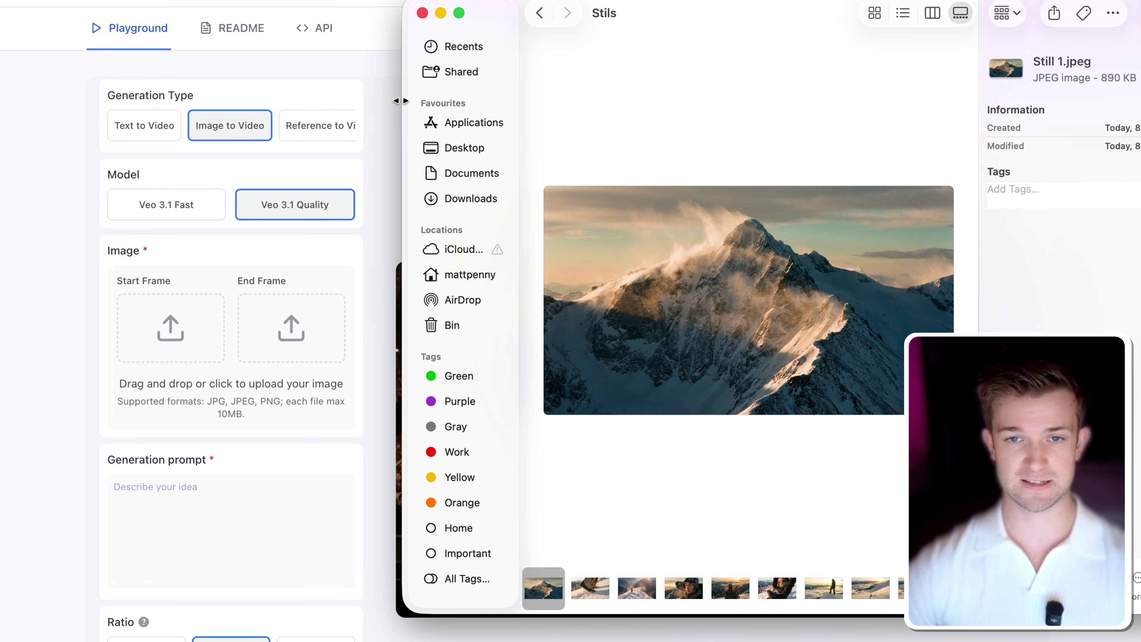
drag(549, 599, 180, 317)
click(50, 356)
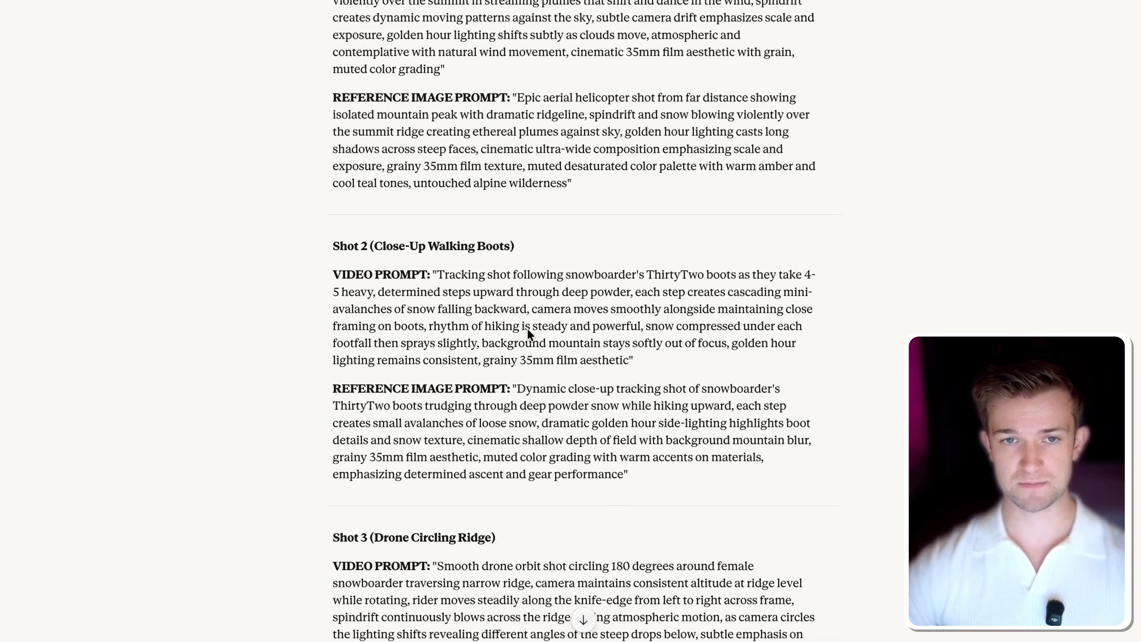
Copy the Shot 1 (Helicopter Establishing Shot) video prompt from the Claude chat and paste it as the Veo 3.1 generation prompt.
scroll(512, 323, up, 10)
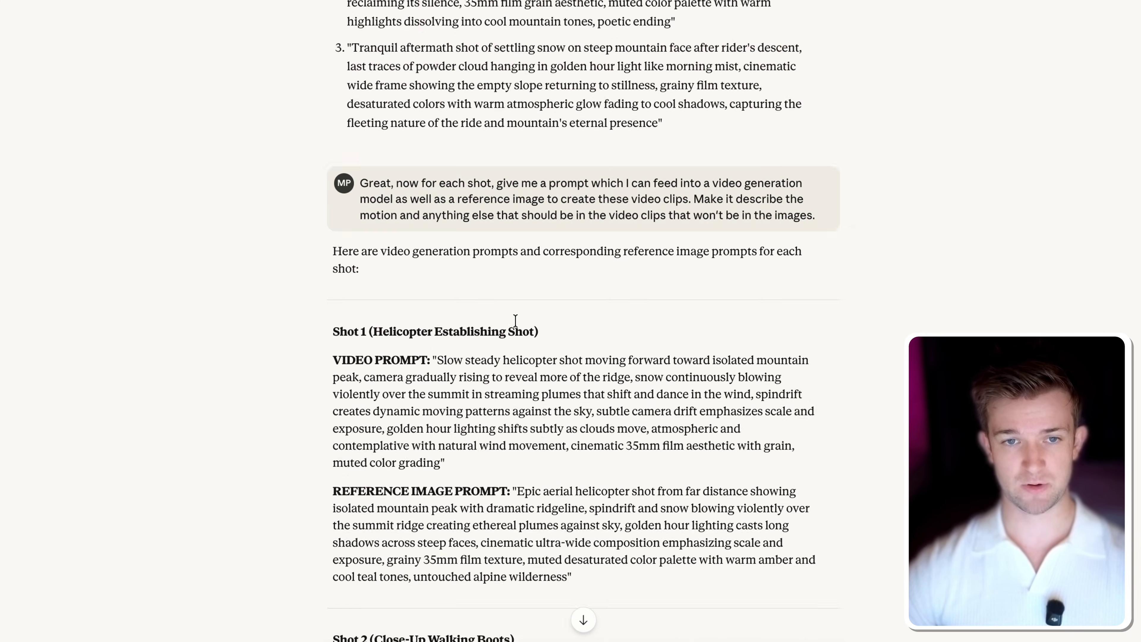
scroll(513, 283, down, 5)
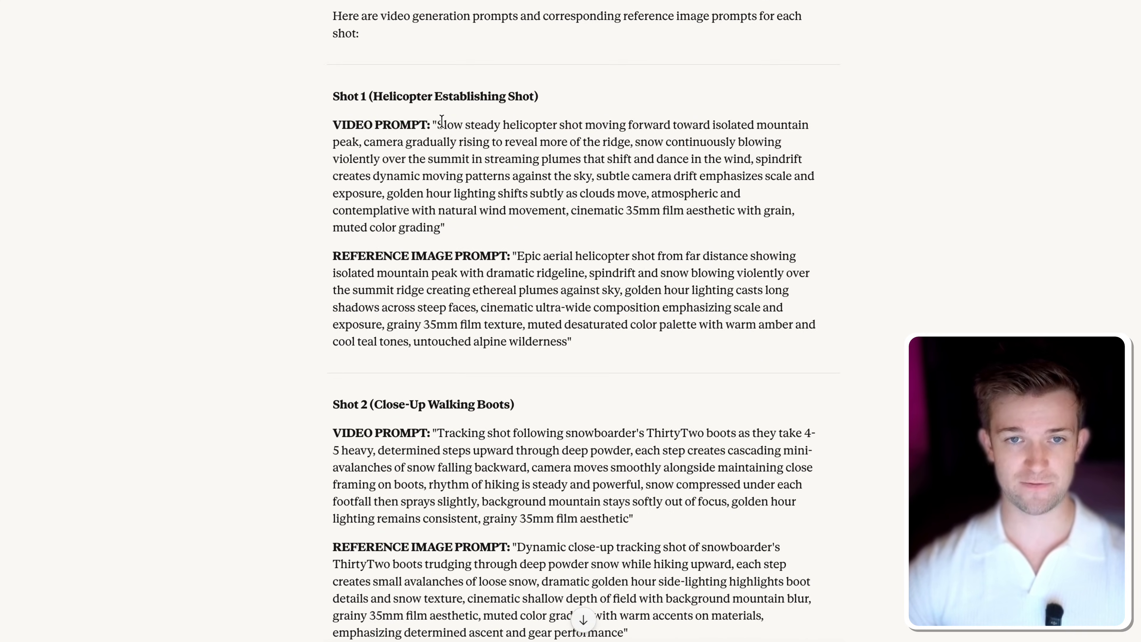
drag(441, 123, 442, 228)
right_click(441, 178)
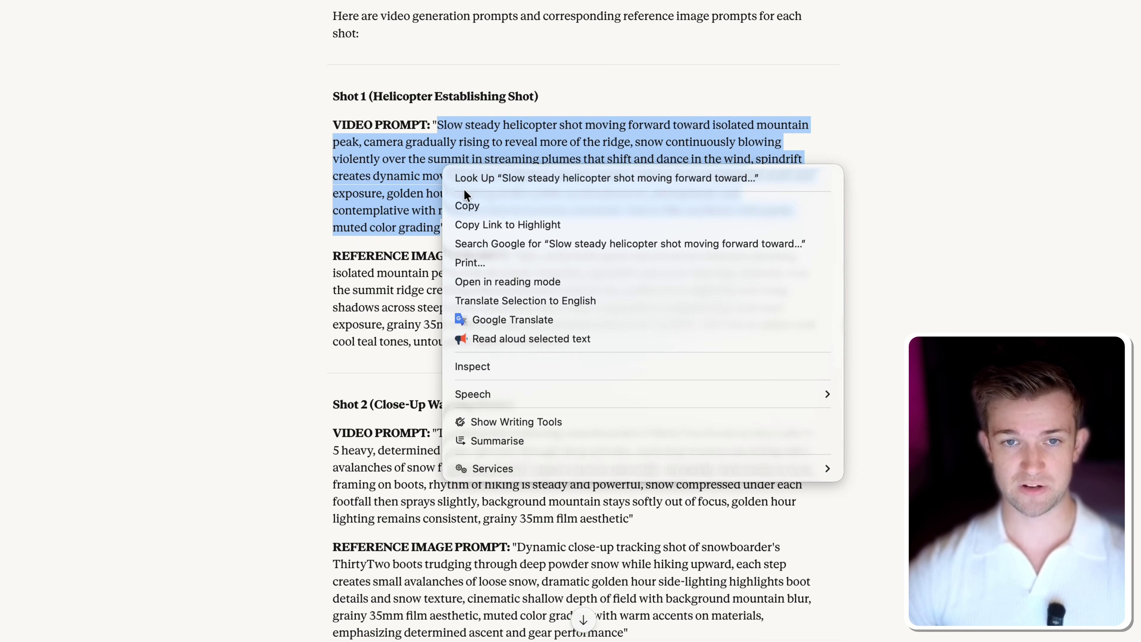
click(467, 204)
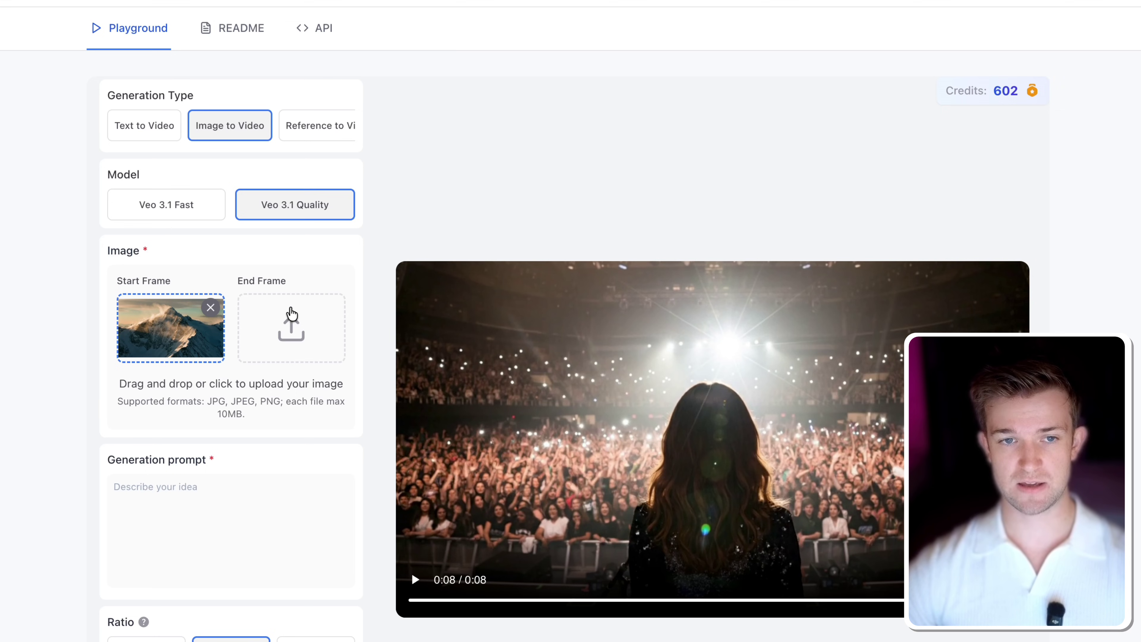
click(222, 494)
key(ctrl+v)
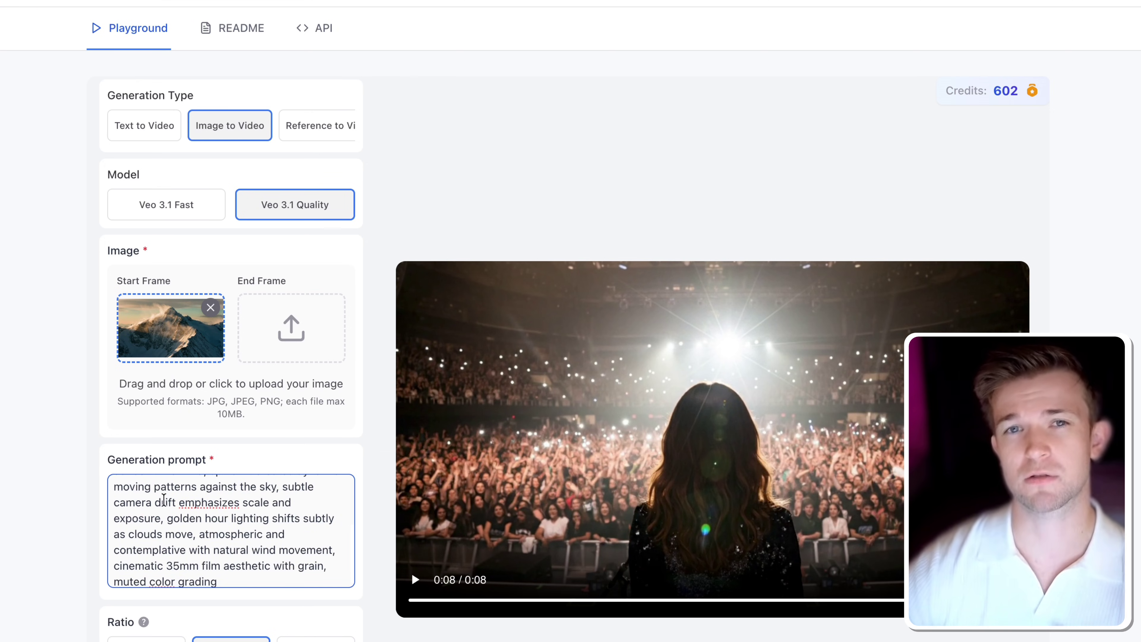
Check the pasted helicopter shot prompt and generate the Shot 1 video.
scroll(190, 514, up, 5)
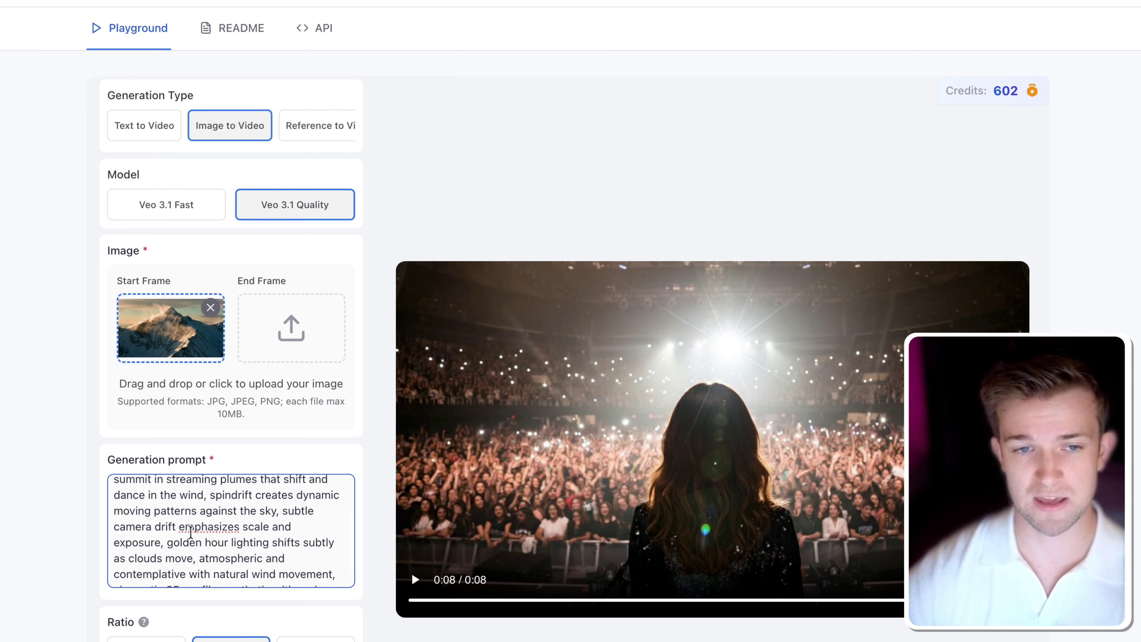
scroll(185, 512, up, 3)
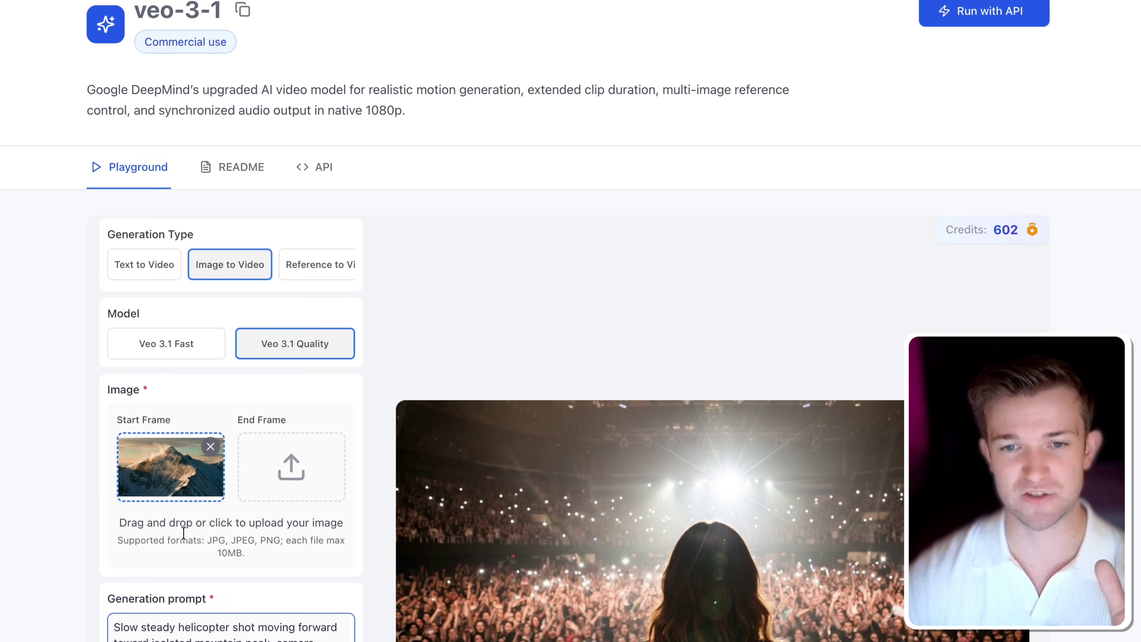
scroll(40, 529, down, 4)
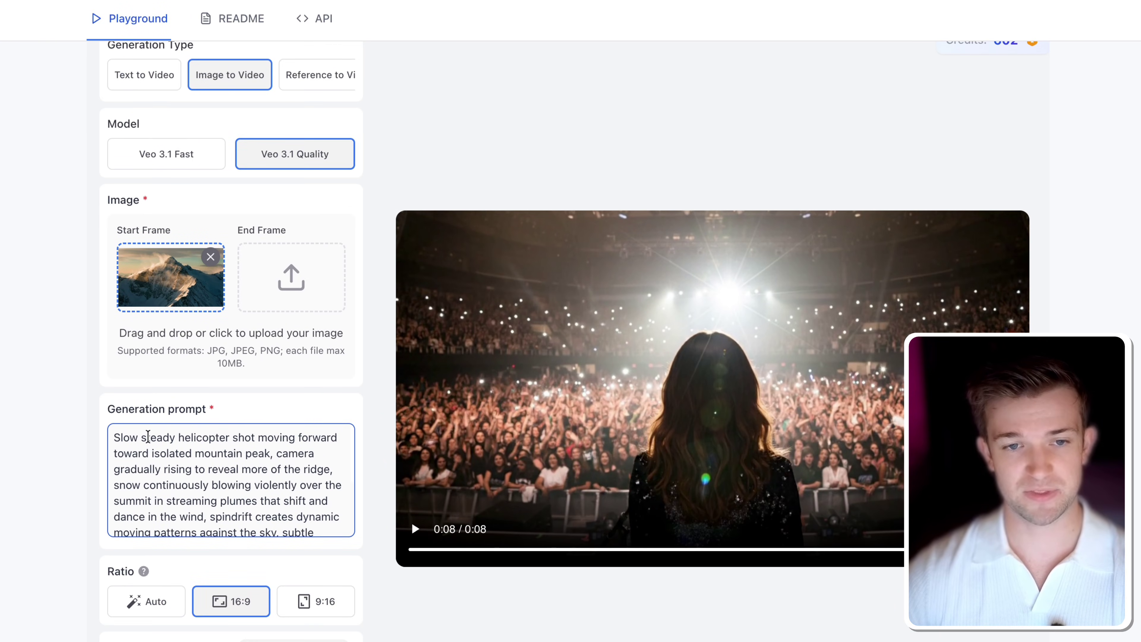
drag(147, 437, 225, 544)
click(56, 485)
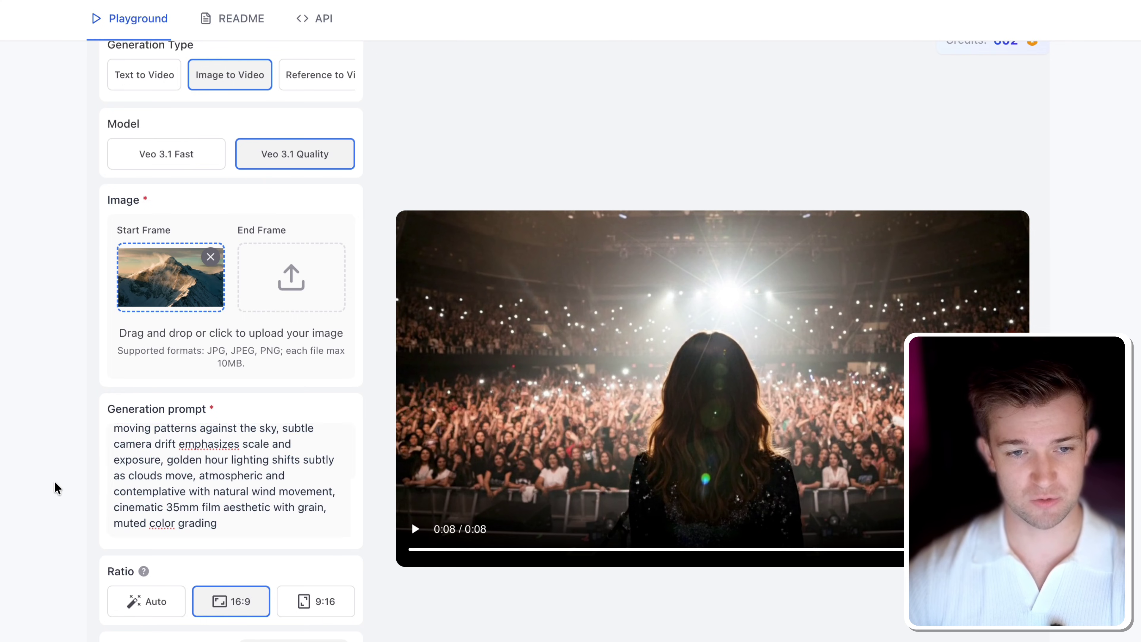
scroll(215, 494, down, 3)
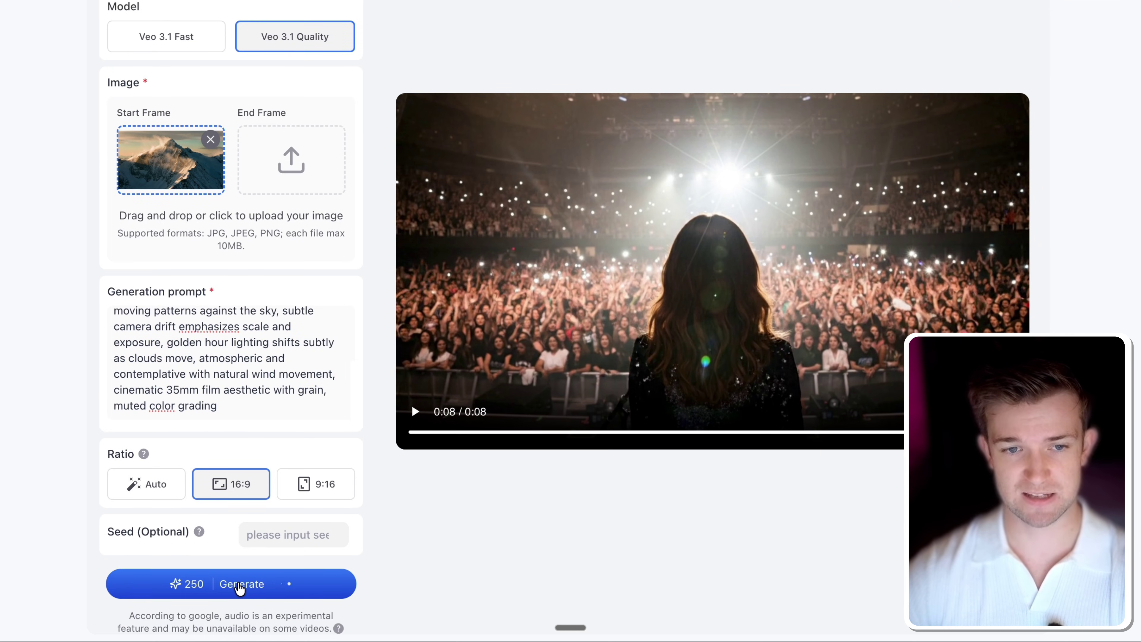
click(235, 584)
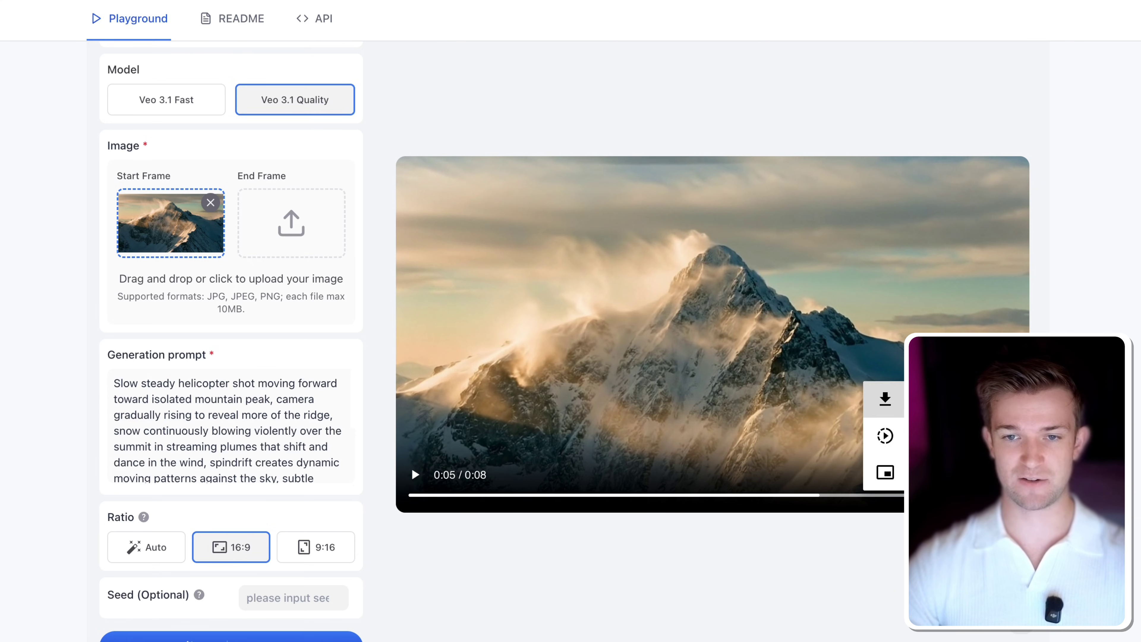
Download the generated mountain clip, and clear the Still 1 start frame and its prompt from the form.
click(884, 398)
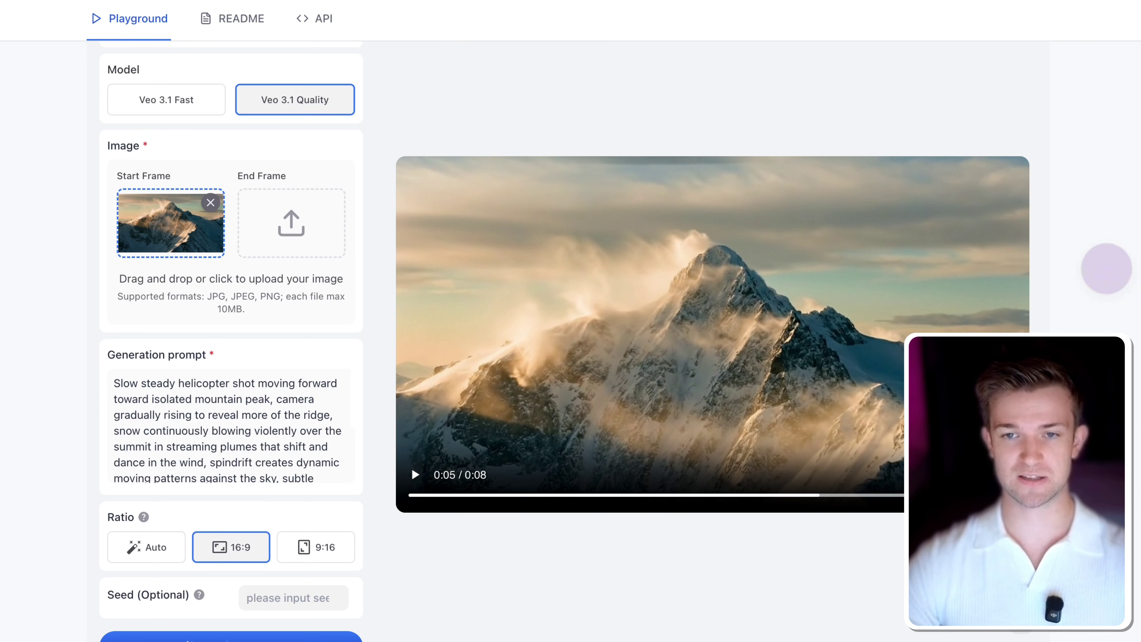
click(813, 52)
click(209, 203)
click(268, 400)
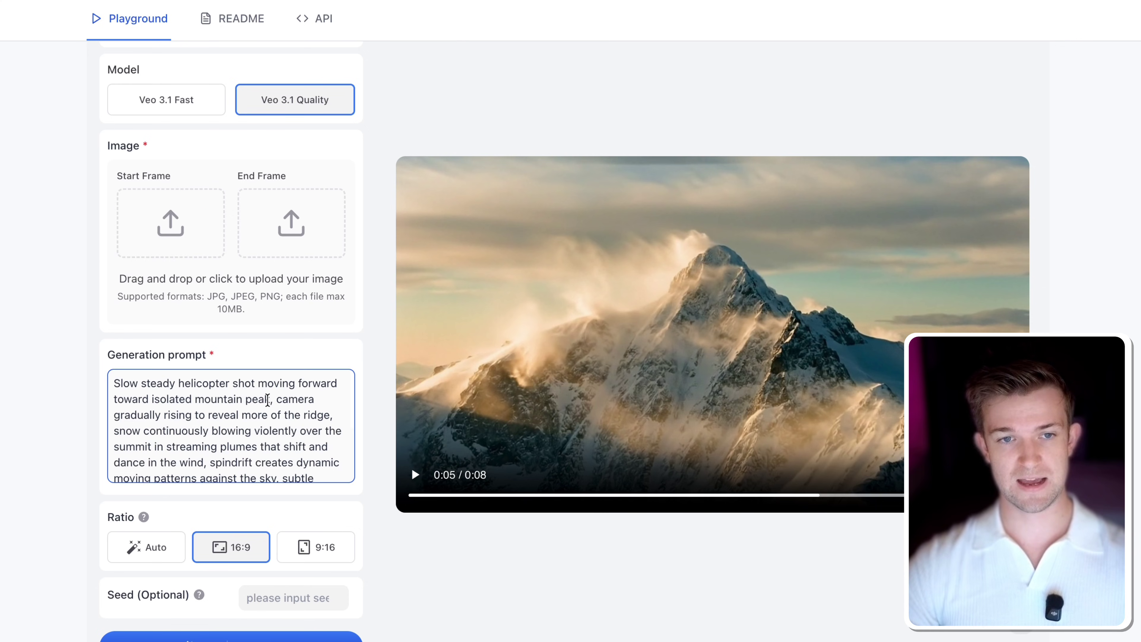
key(ctrl+a)
key(BackSpace)
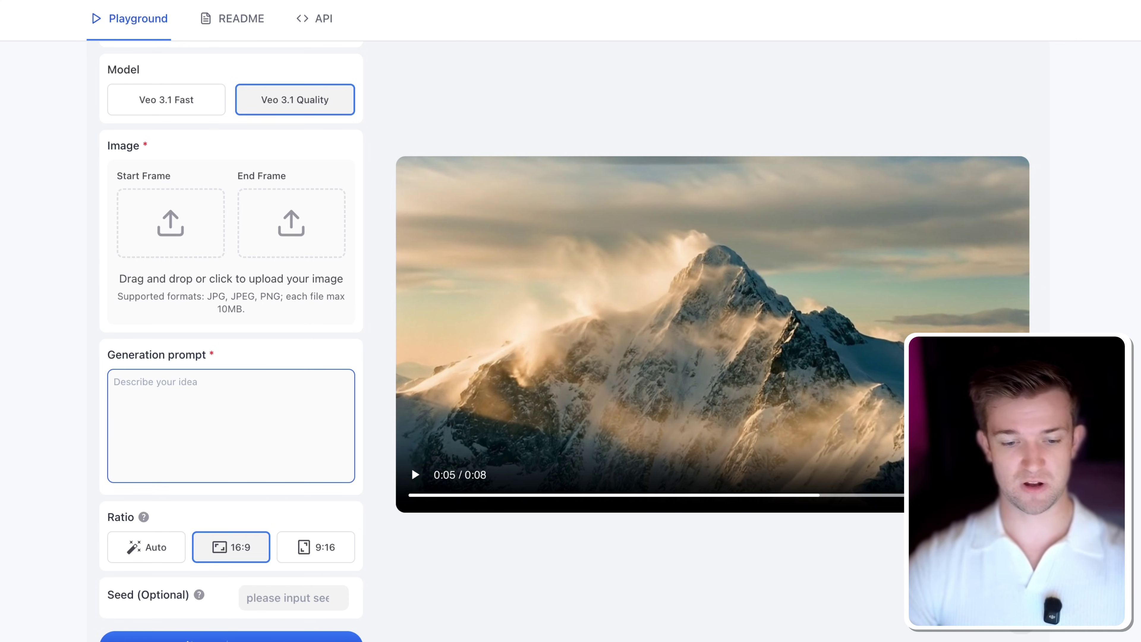
Add Still 2.jpeg from the Stils folder in Finder as the start frame in the Veo 3.1 playground.
key(super+Tab)
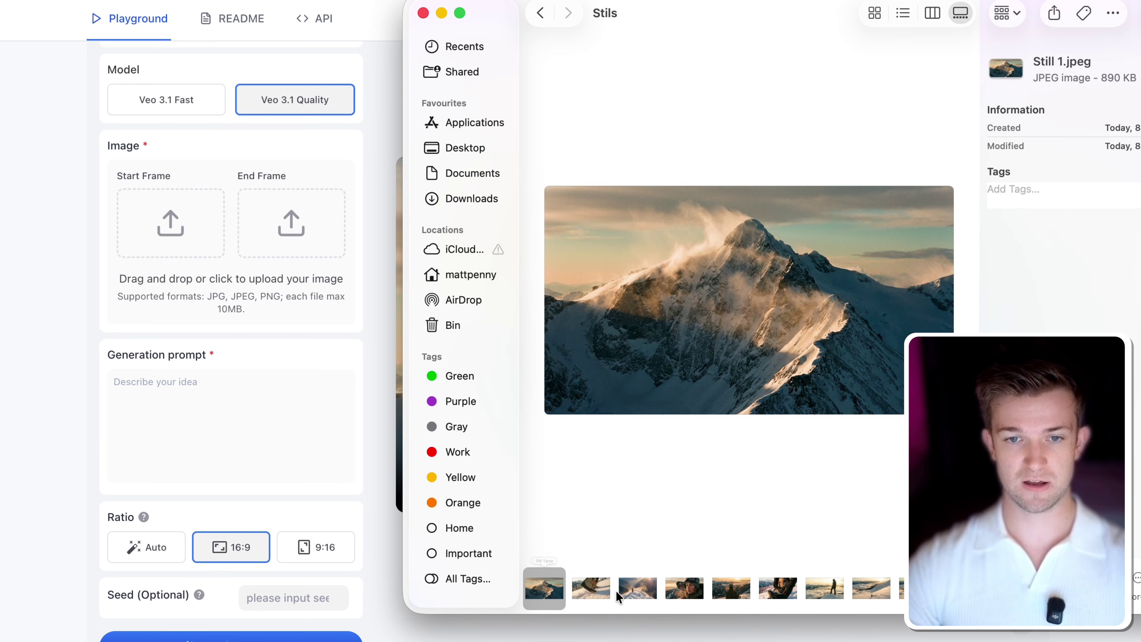
click(592, 588)
drag(606, 588, 183, 204)
Copy the Shot 2 (Close-Up Walking Boots) video prompt from the Claude chat and paste it into the playground's generation prompt.
key(super+Tab)
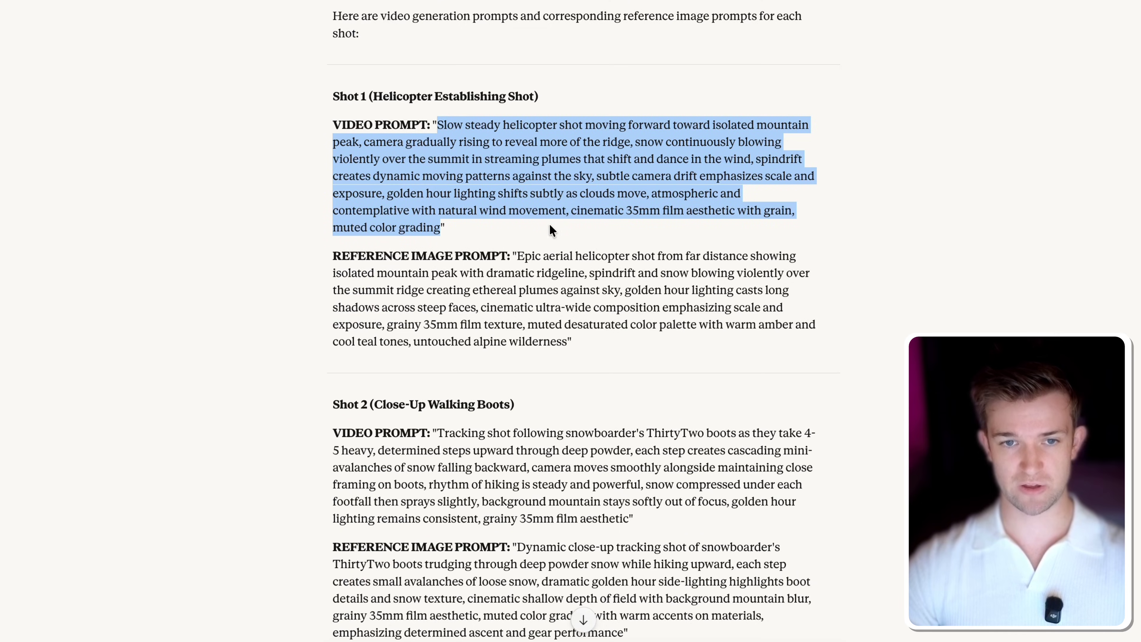
scroll(516, 286, down, 8)
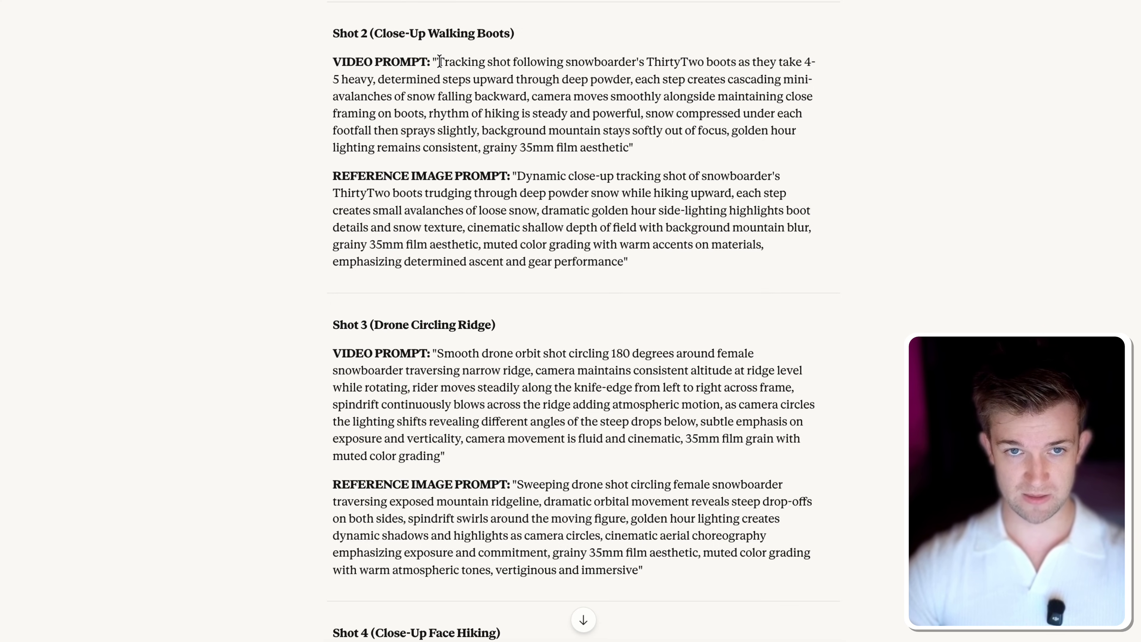
drag(439, 61, 624, 149)
right_click(595, 107)
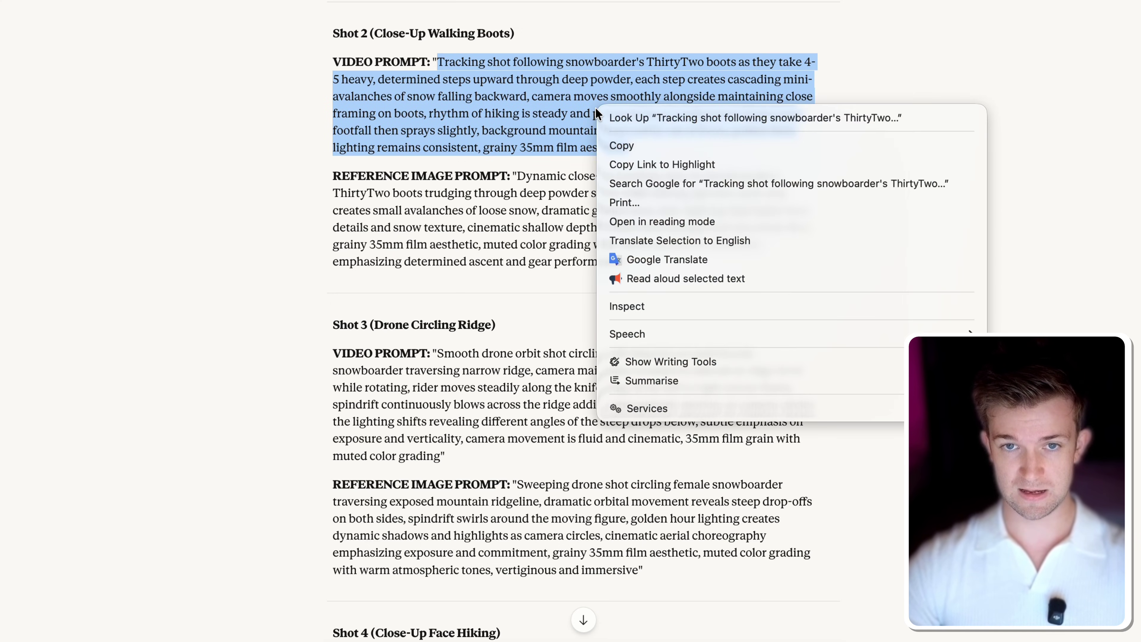
click(618, 145)
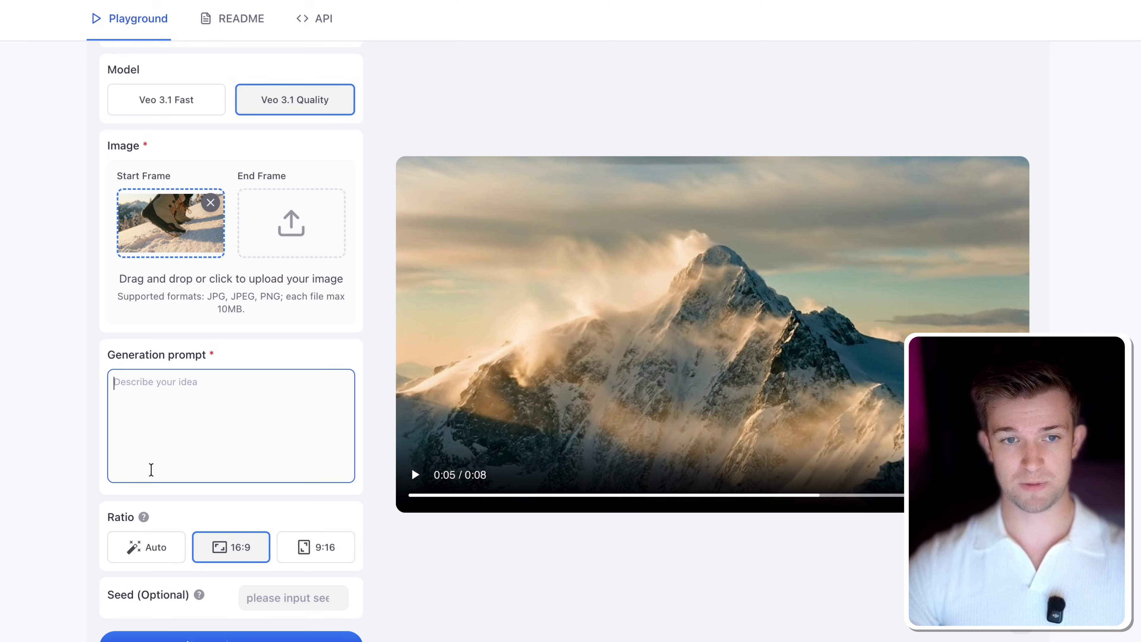
key(ctrl+v)
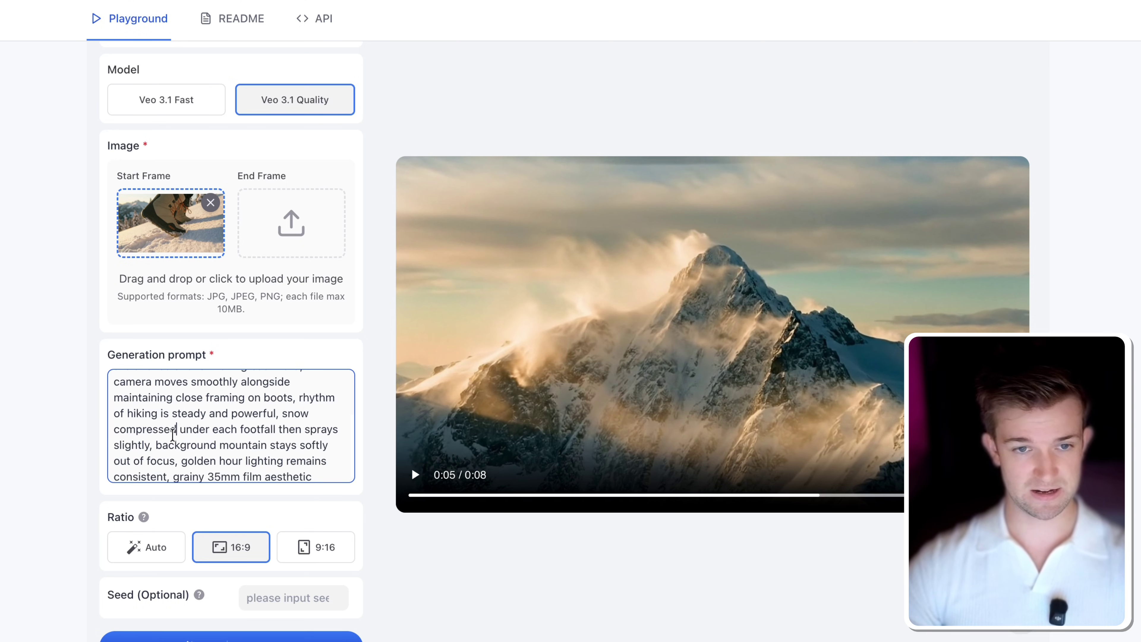
Check the boots prompt, generate the Shot 2 video and play back the resulting clip.
scroll(177, 436, up, 5)
scroll(189, 440, down, 3)
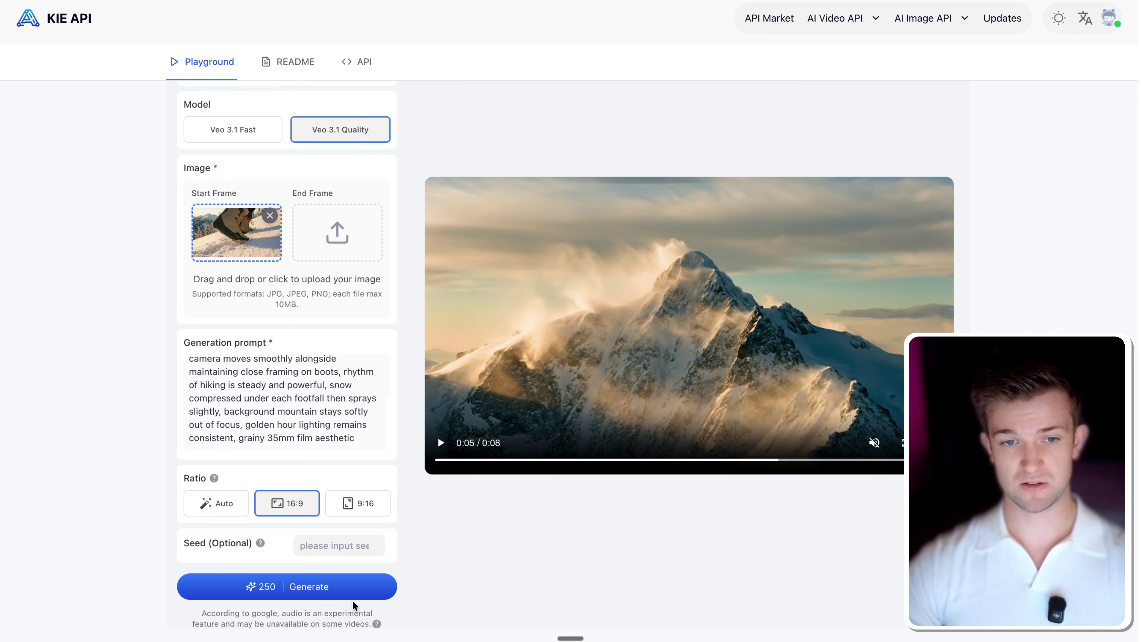
click(357, 597)
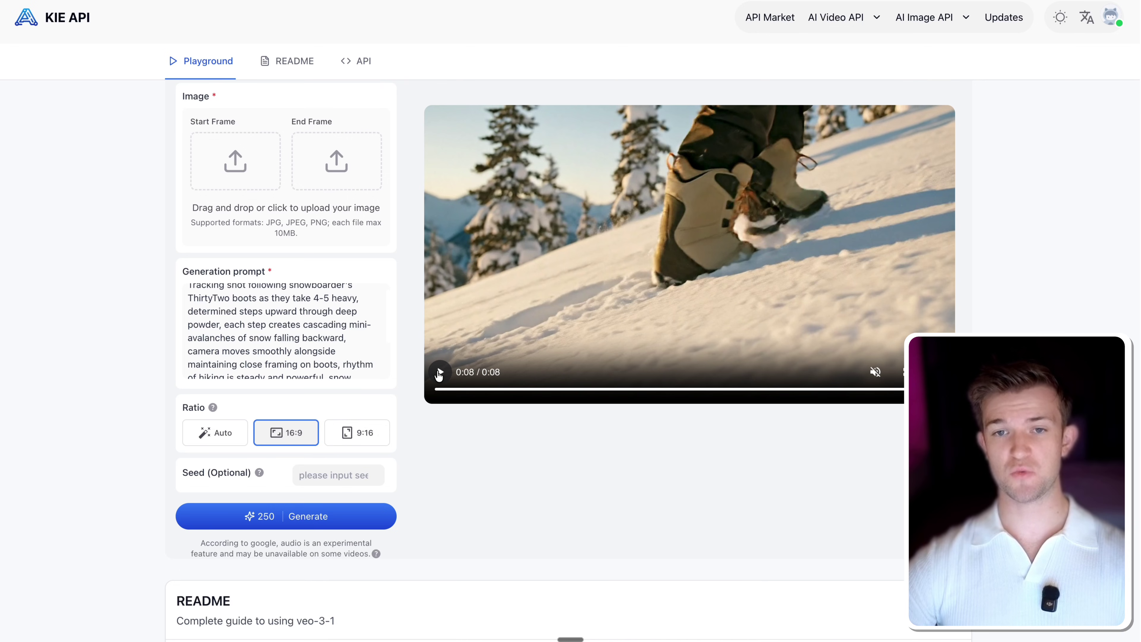
click(439, 372)
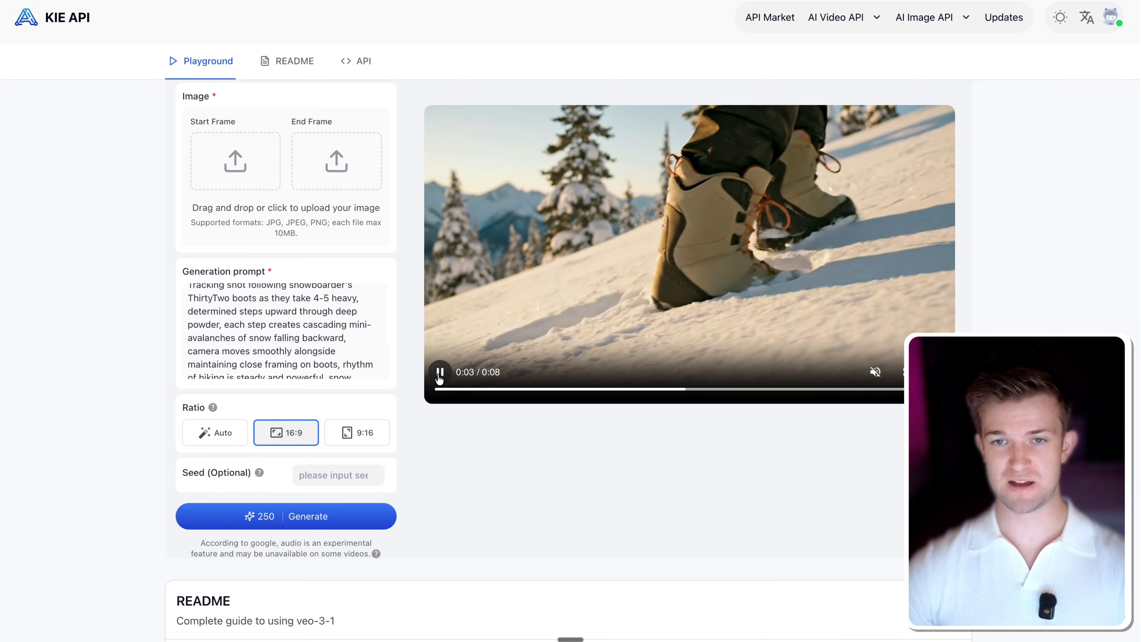
click(440, 377)
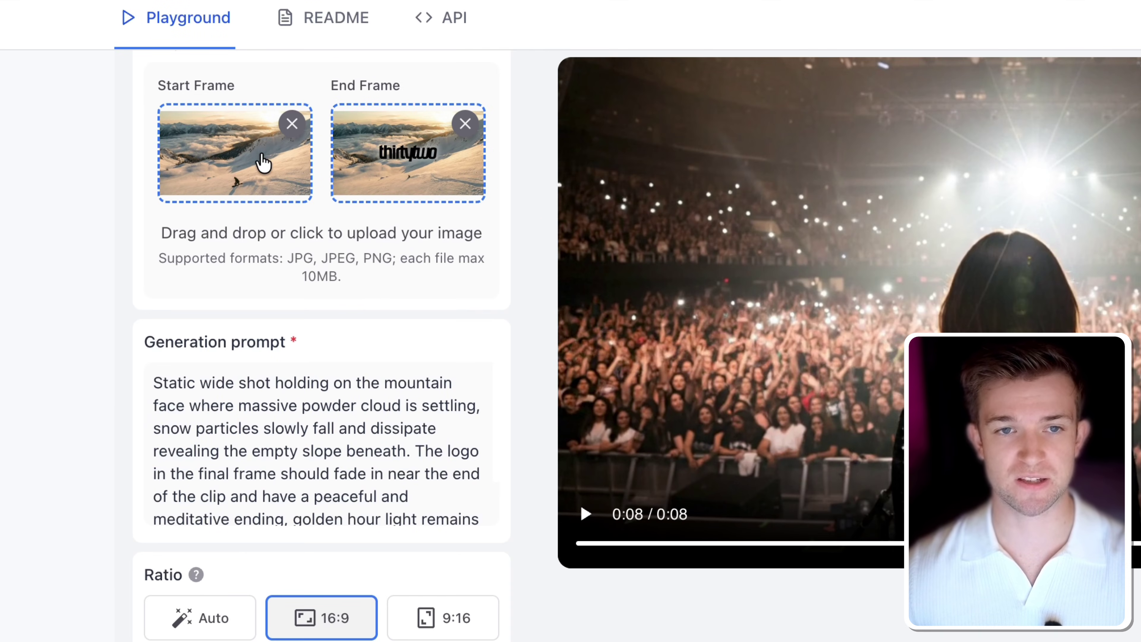
Check the final shot's end frame and compare Still 8 with Still End in the Stils folder in Finder.
click(422, 156)
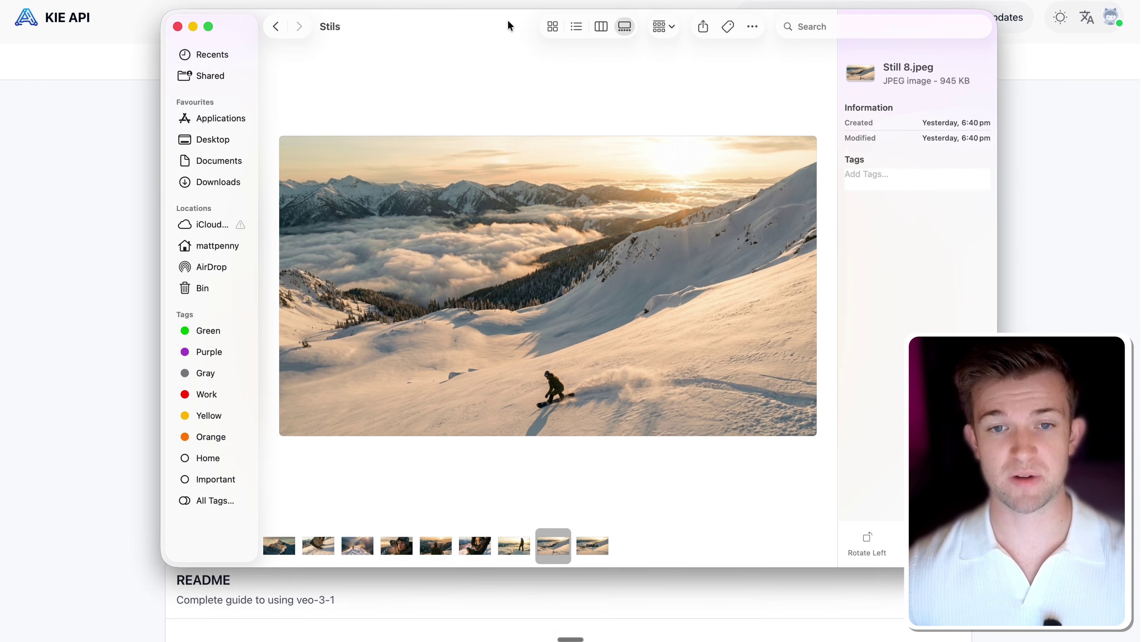
click(596, 543)
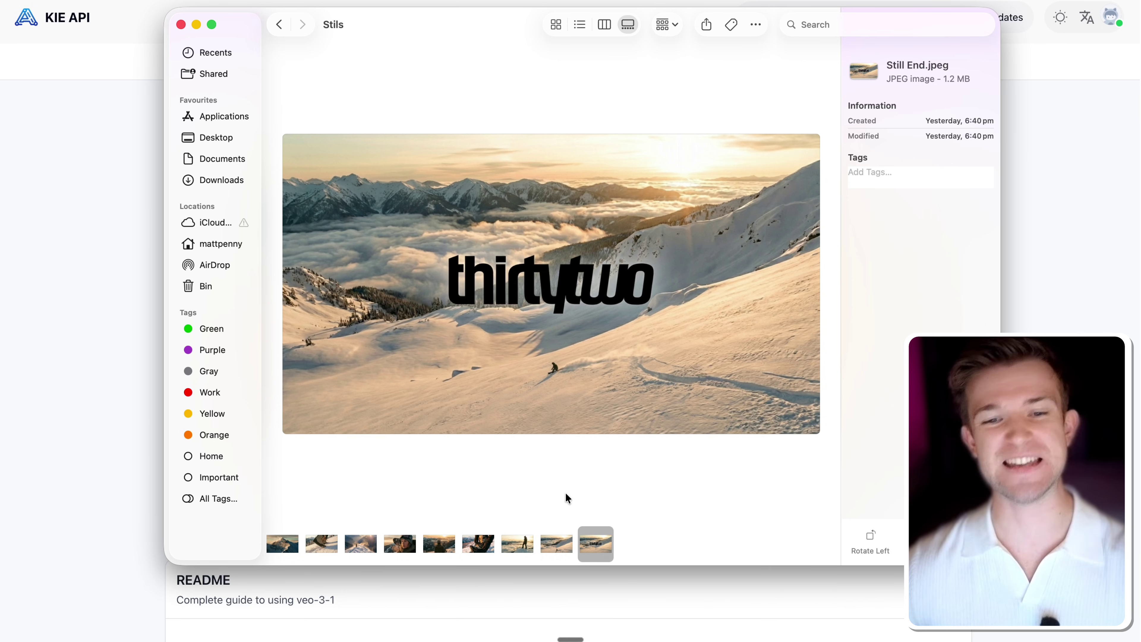
click(559, 548)
click(597, 546)
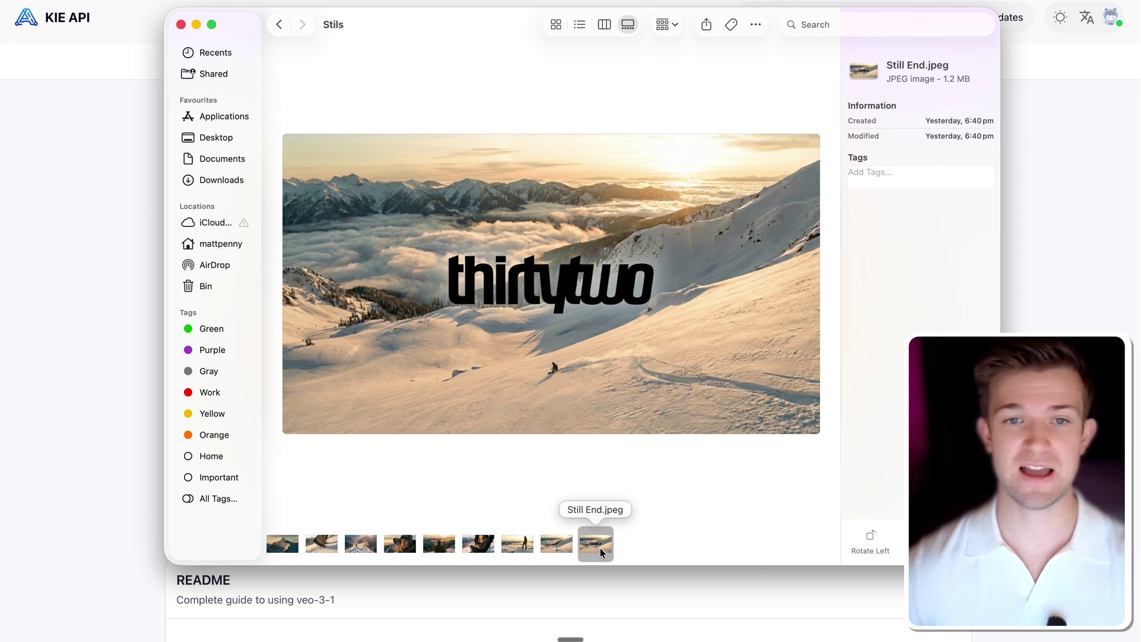
Review the generated clips Shot 1.mp4 to Shot 8.mp4 in the Videos folder in Finder.
key(Return)
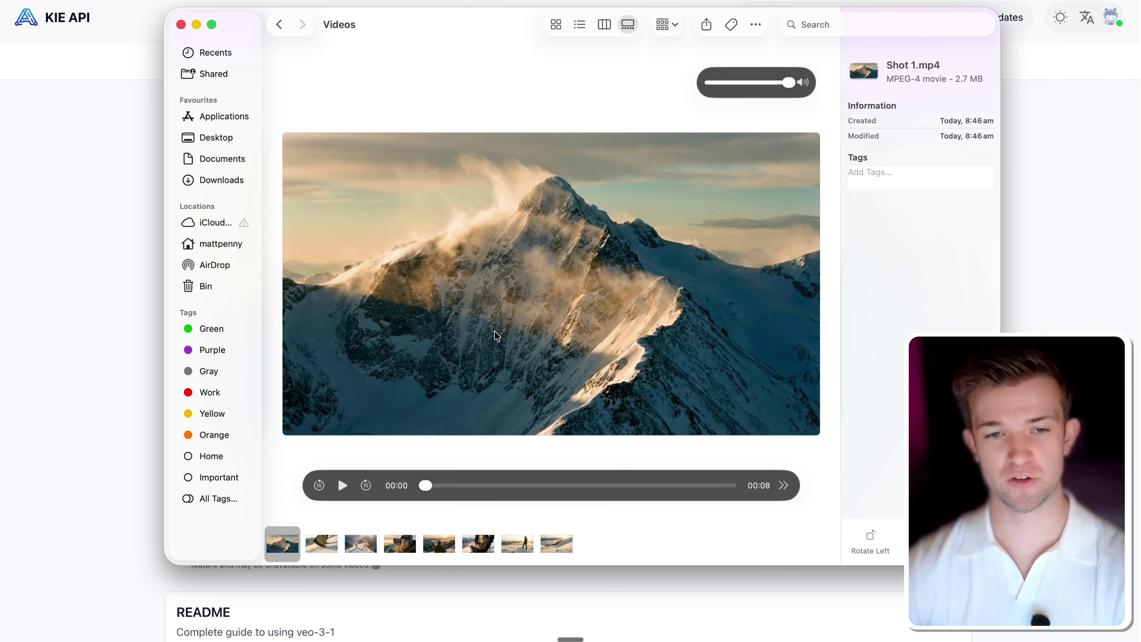
key(Right)
key(Right)
key(Right)
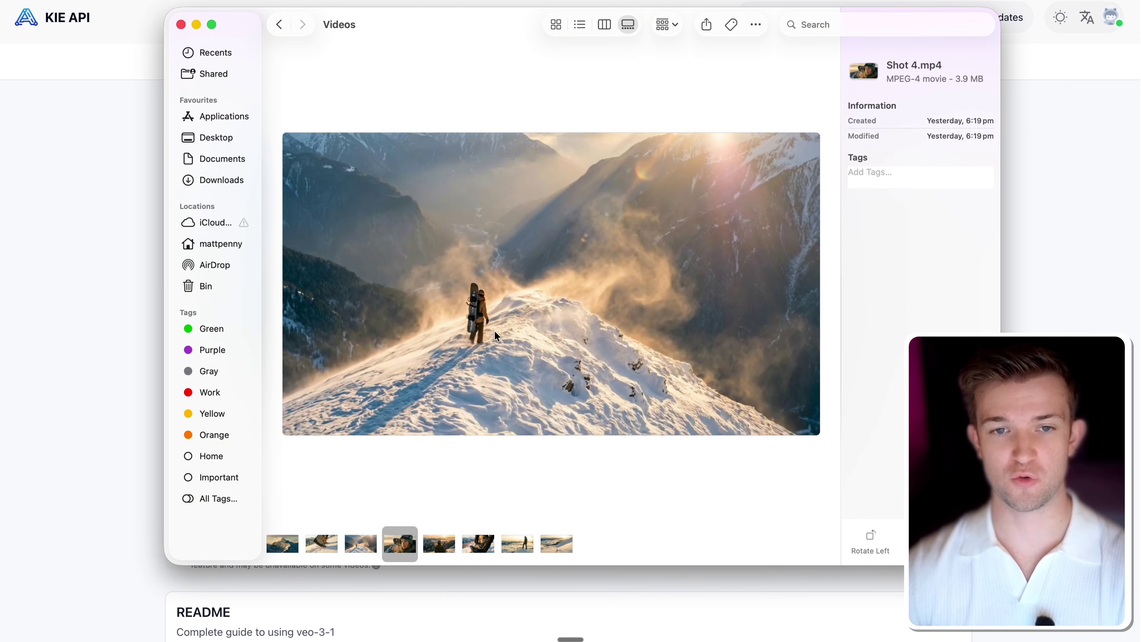
key(Right)
key(Right)
key(Right)
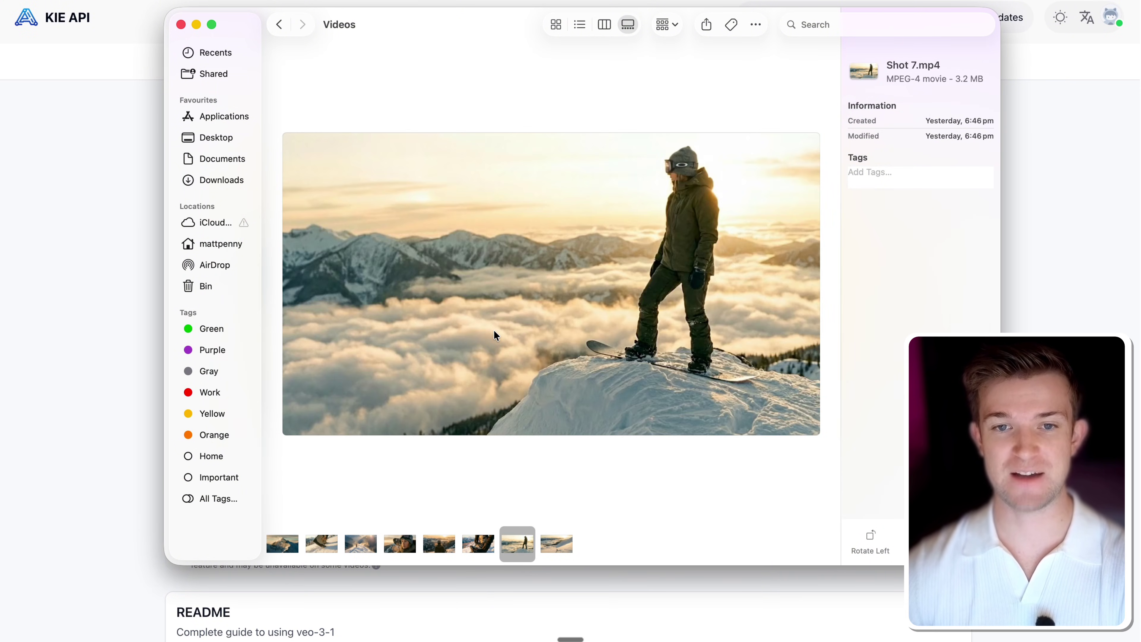
key(Right)
key(Left)
key(Left)
key(Left)
key(Left)
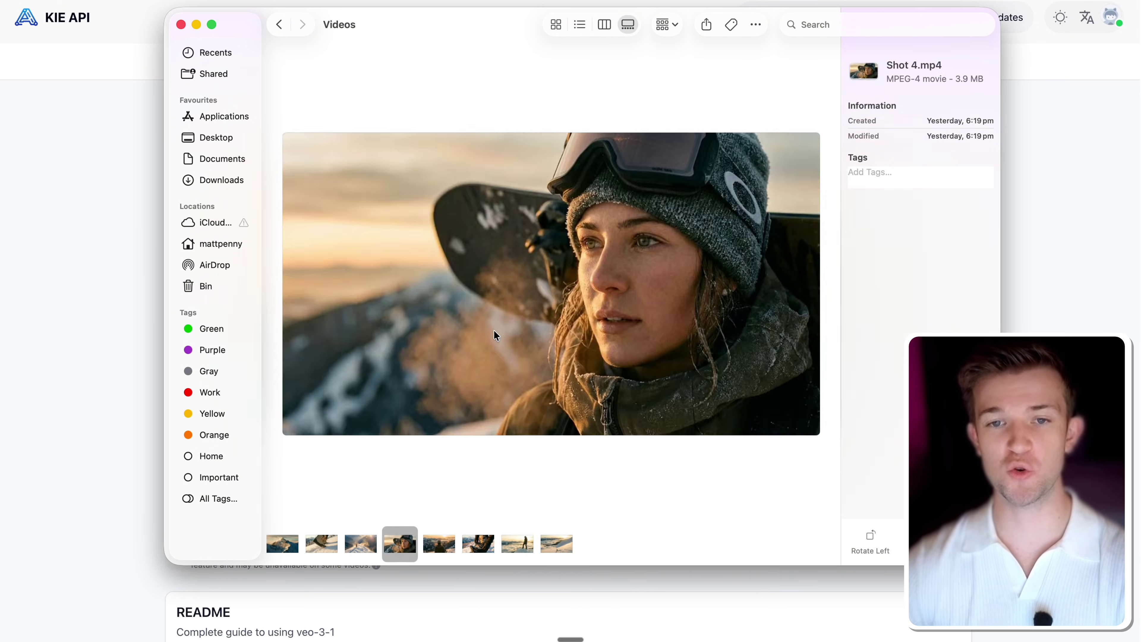
key(Left)
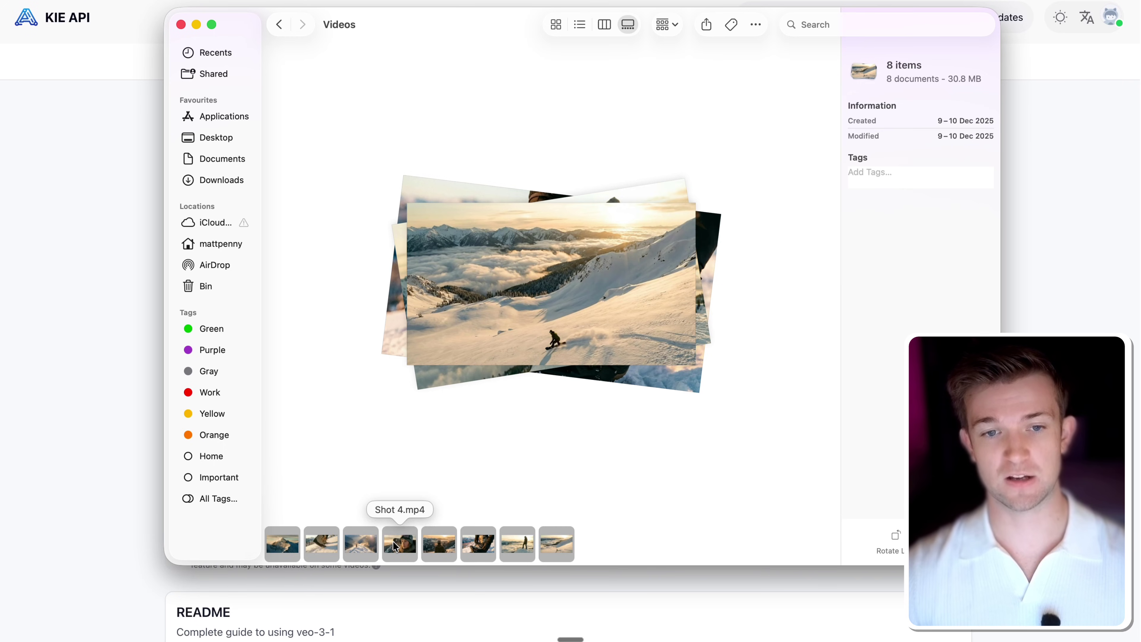
Add all eight shot videos from Finder's Videos folder to the empty CapCut timeline and scrub through the sequence.
drag(395, 538, 440, 537)
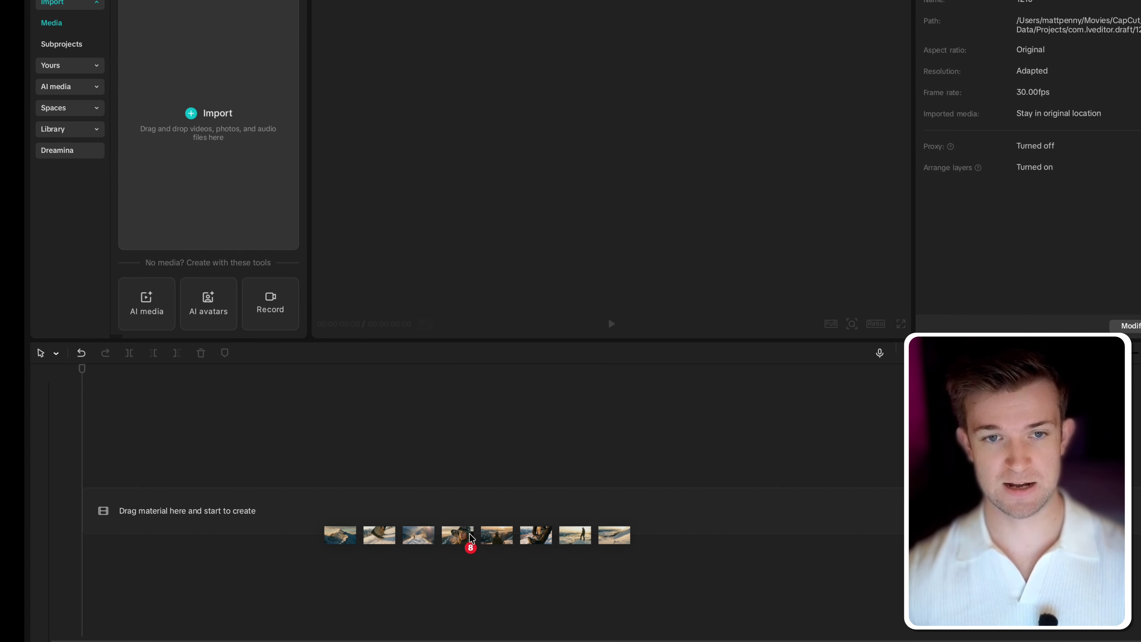
drag(472, 545, 402, 444)
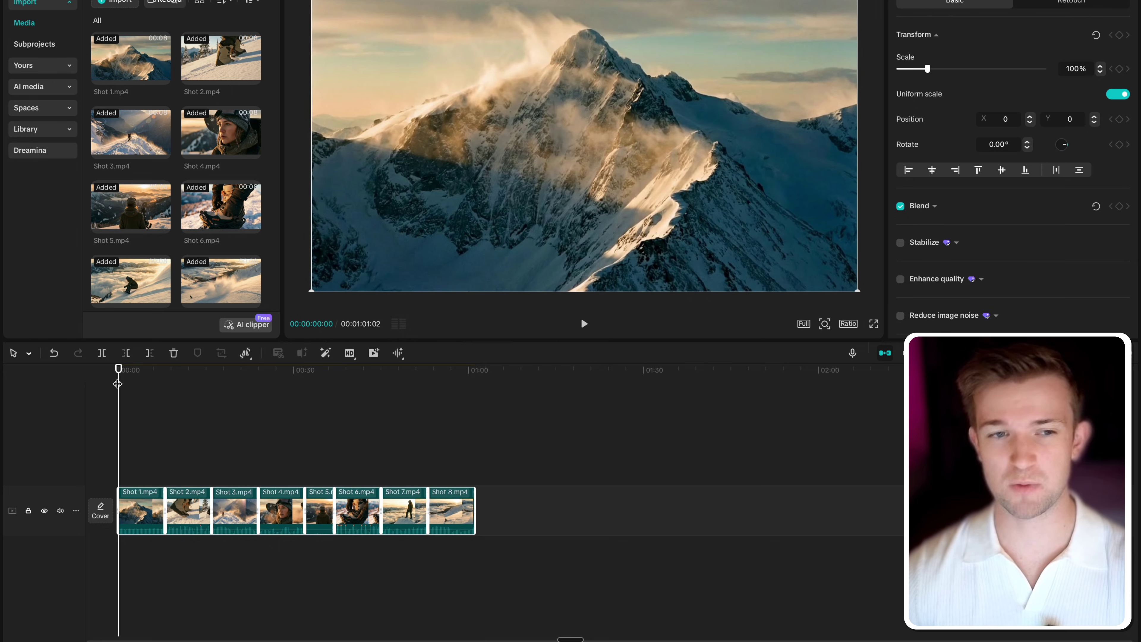
drag(118, 369, 354, 392)
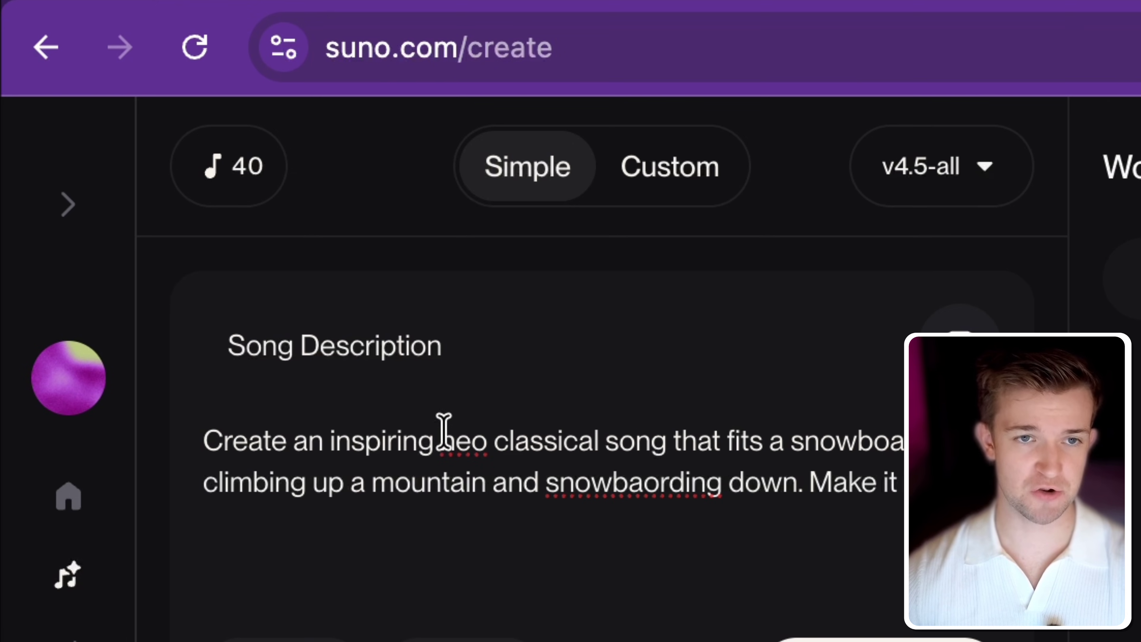
Switch to Suno, check the neo classical snowboarding song description and download the 1:47 version of Summit and Descent.
triple_click(442, 438)
click(421, 492)
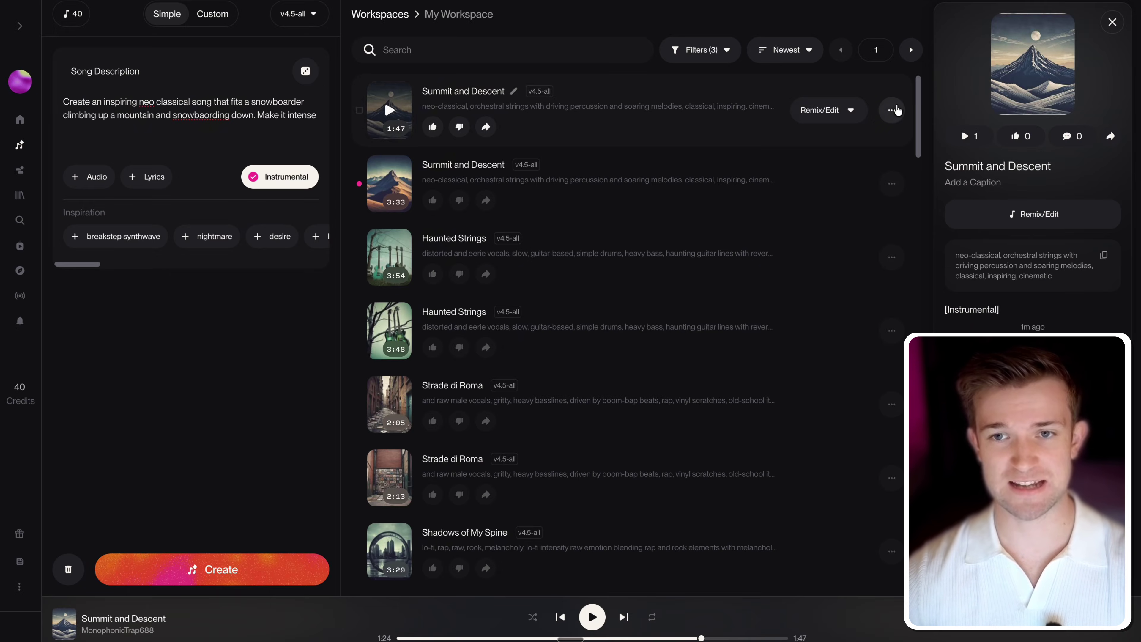
click(894, 110)
click(791, 436)
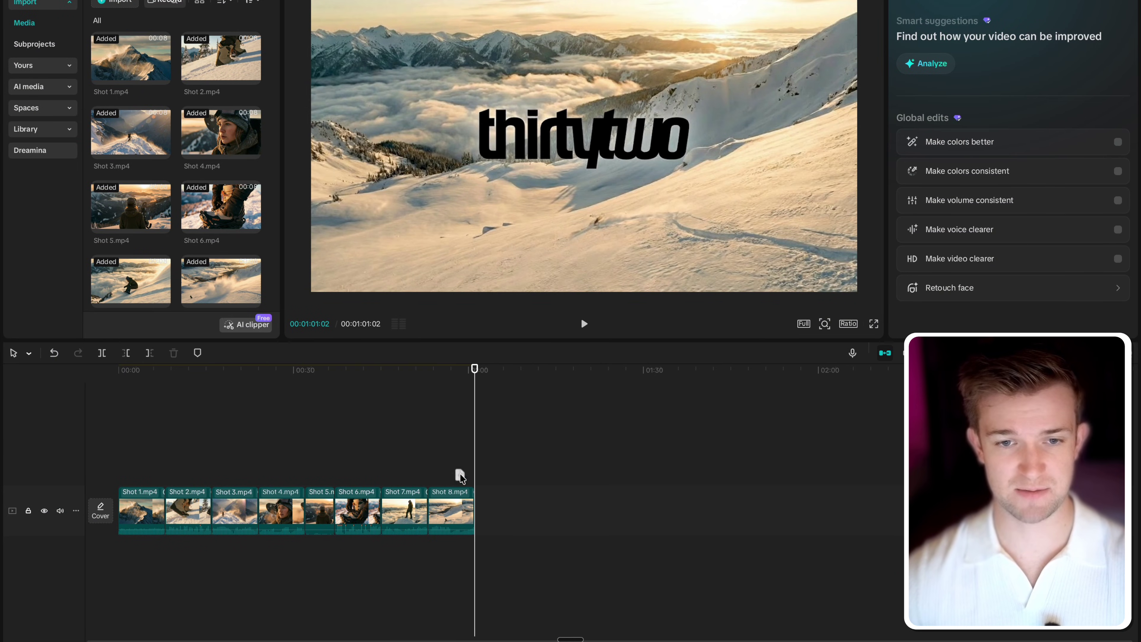
Place the Summit and Descent audio below the video clips on the CapCut timeline and play the edit from the start.
drag(460, 476, 347, 562)
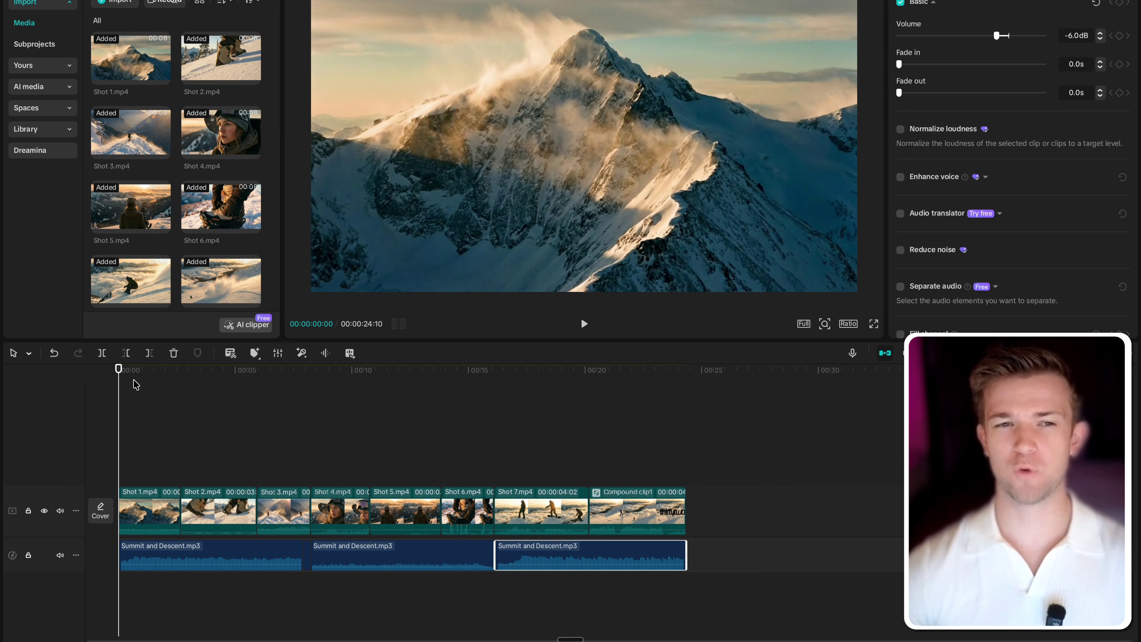
mouse_move(131, 371)
mouse_down()
mouse_move(148, 382)
mouse_move(135, 382)
mouse_up()
key(space)
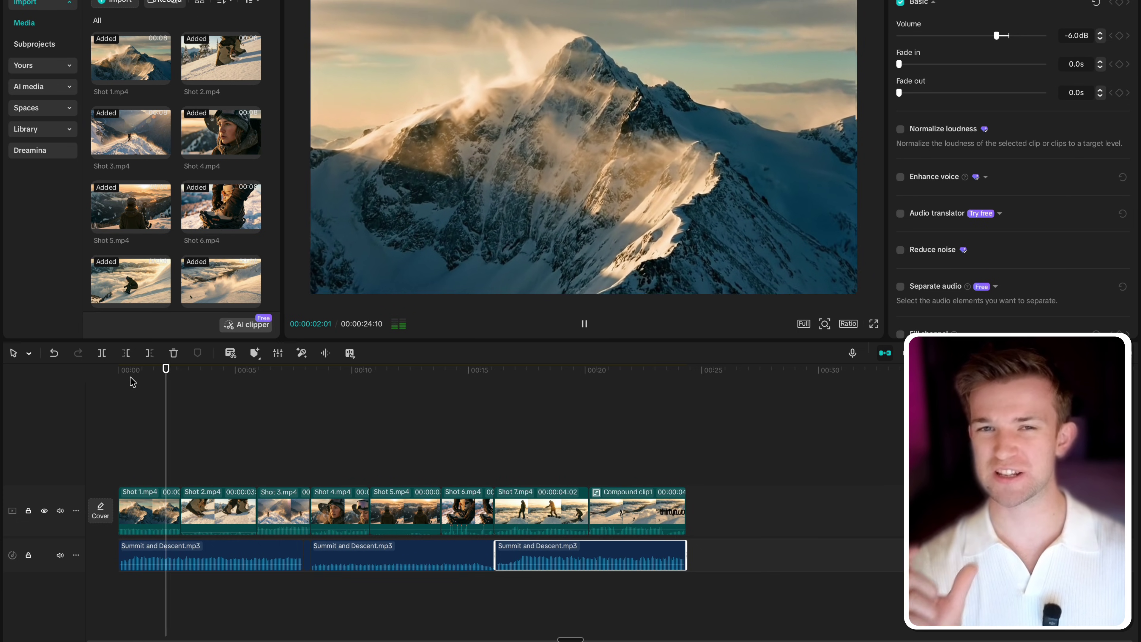